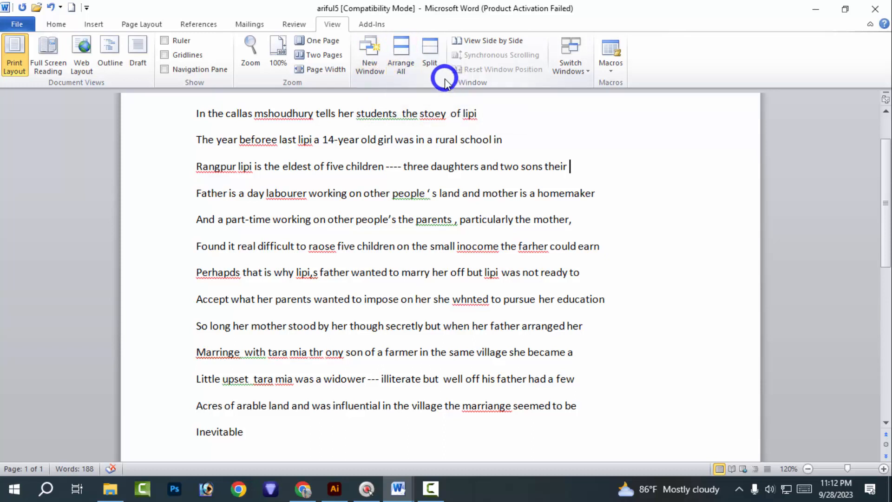
{"action": "left_click", "coordinate": [58, 24]}
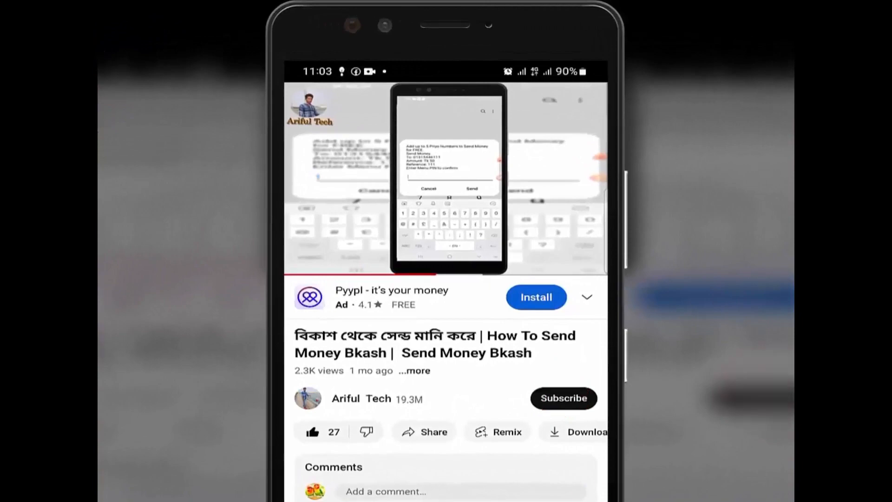
{"action": "left_click", "coordinate": [564, 399]}
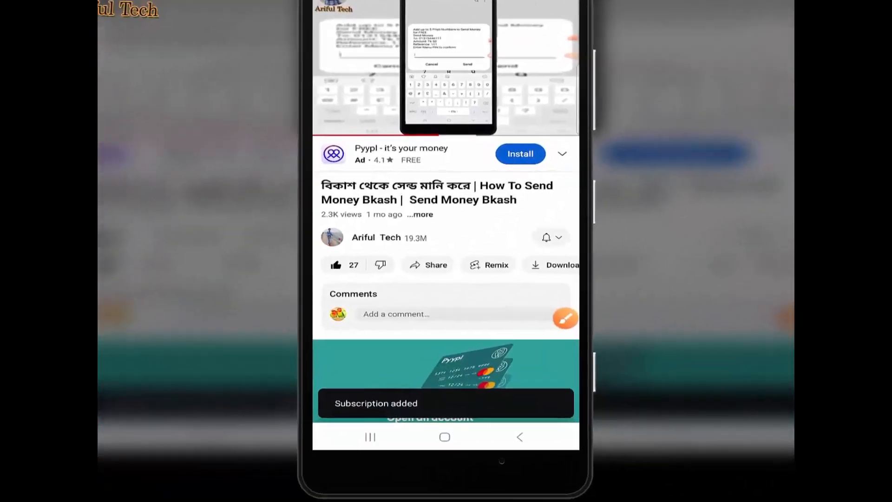
{"action": "left_click", "coordinate": [551, 237]}
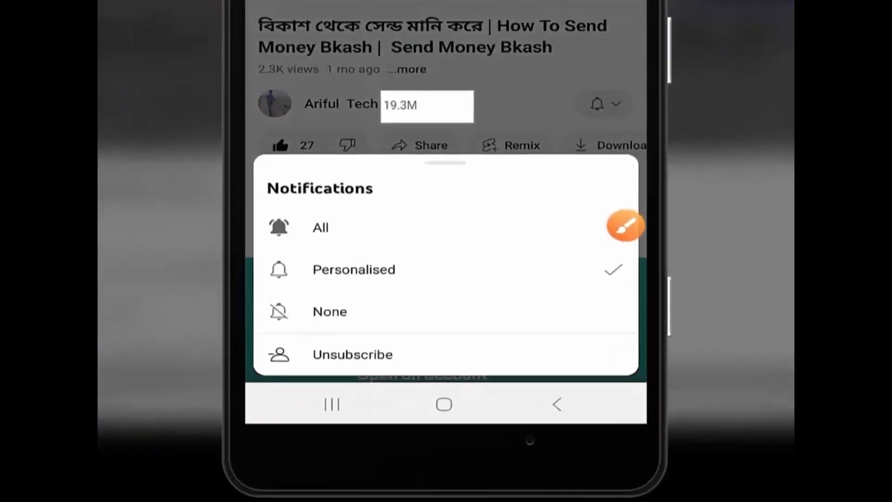
{"action": "left_click", "coordinate": [363, 320]}
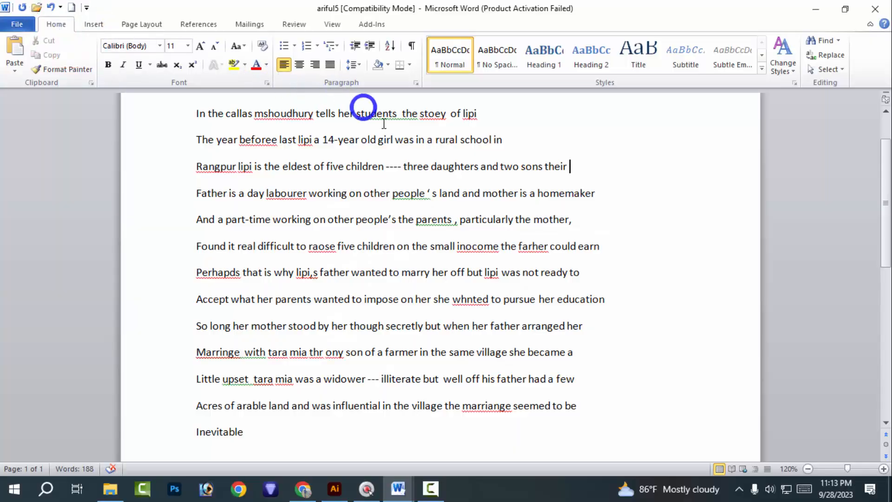
Step: Select the whole passage, from its first line down to "Lipi first talked with"
{"action": "scroll", "coordinate": [588, 202], "scroll_direction": "down", "scroll_amount": 2}
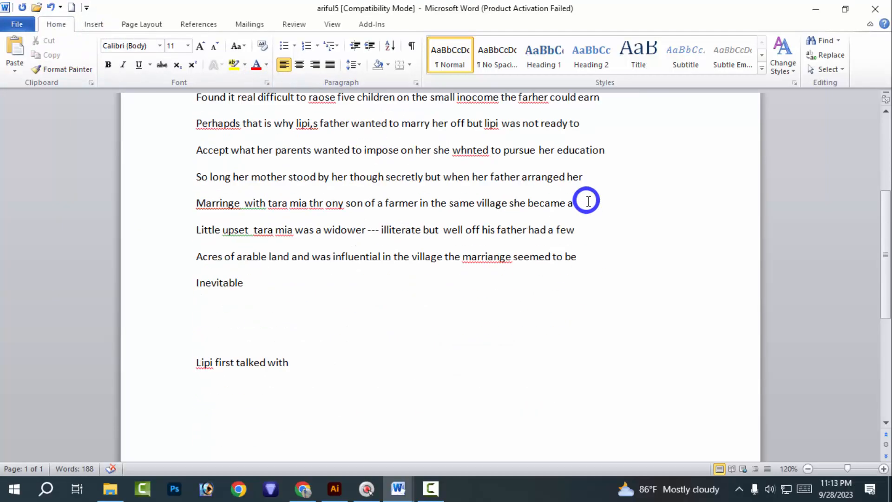
{"action": "scroll", "coordinate": [576, 203], "scroll_direction": "up", "scroll_amount": 3}
{"action": "left_click_drag", "start_coordinate": [189, 149], "coordinate": [497, 343]}
{"action": "scroll", "coordinate": [496, 374], "scroll_direction": "down", "scroll_amount": 5}
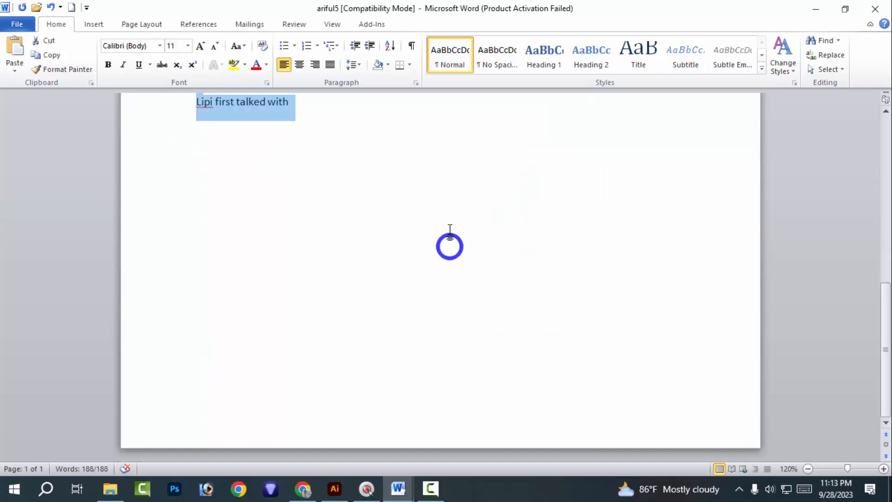
Step: Open the ariful5 document in a second window
{"action": "key", "text": "ctrl+Home"}
{"action": "left_click", "coordinate": [331, 23]}
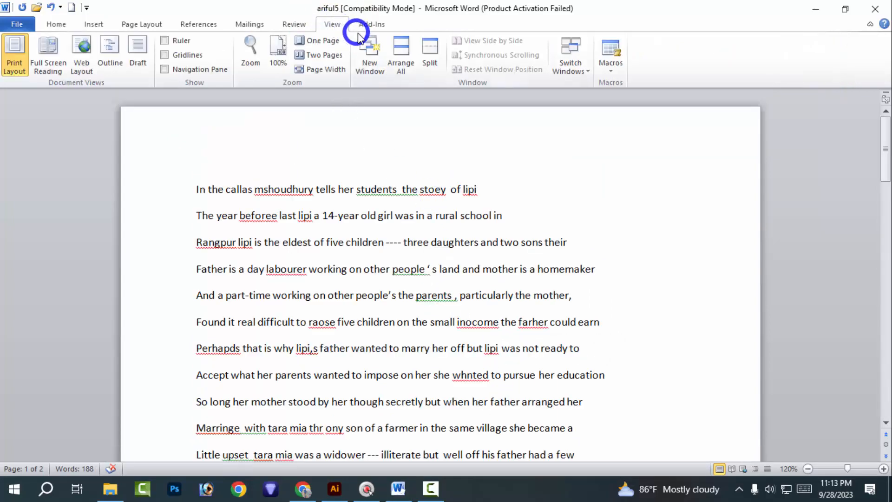
{"action": "left_click", "coordinate": [373, 50]}
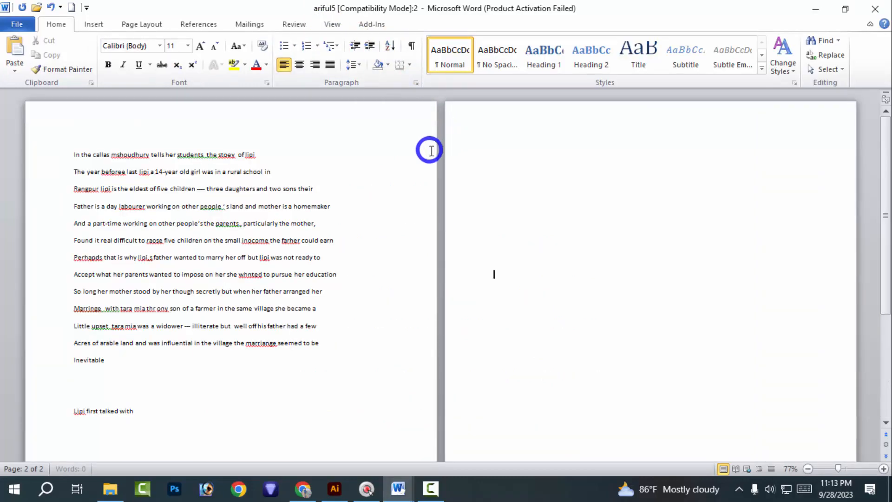
Step: Examine both pages of the document in the new window, from the passage to the blank second page
{"action": "scroll", "coordinate": [446, 204], "scroll_direction": "down", "scroll_amount": 5}
{"action": "left_click", "coordinate": [370, 207]}
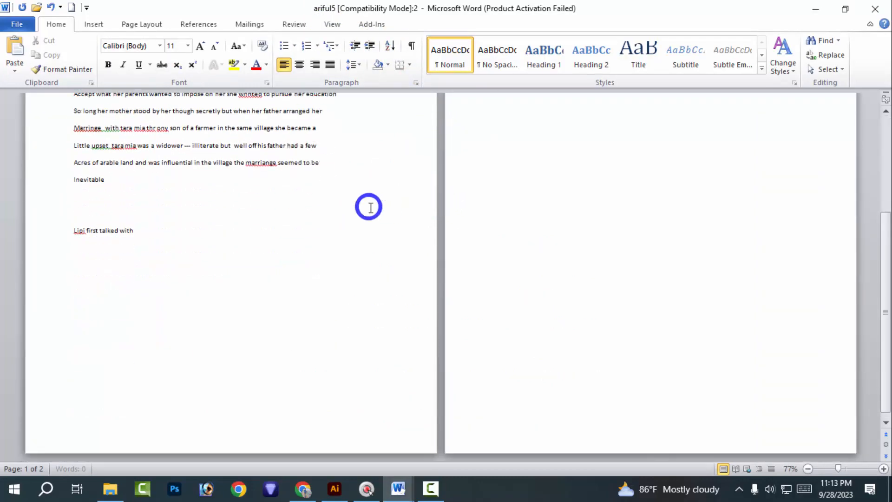
{"action": "scroll", "coordinate": [349, 209], "scroll_direction": "up", "scroll_amount": 2}
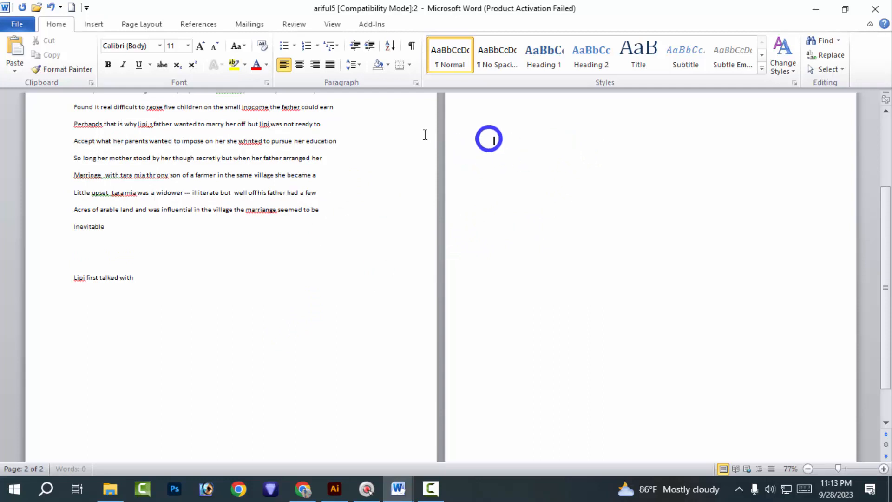
{"action": "left_click", "coordinate": [330, 24]}
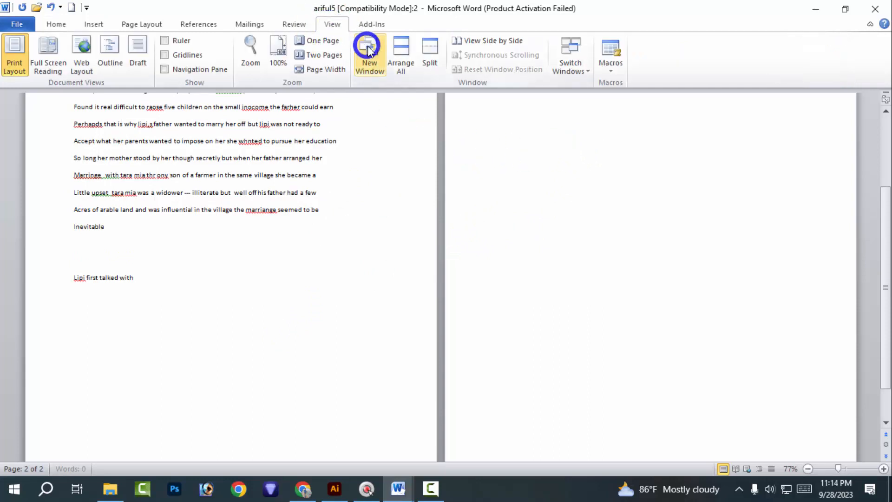
{"action": "double_click", "coordinate": [486, 177]}
{"action": "left_click", "coordinate": [542, 189]}
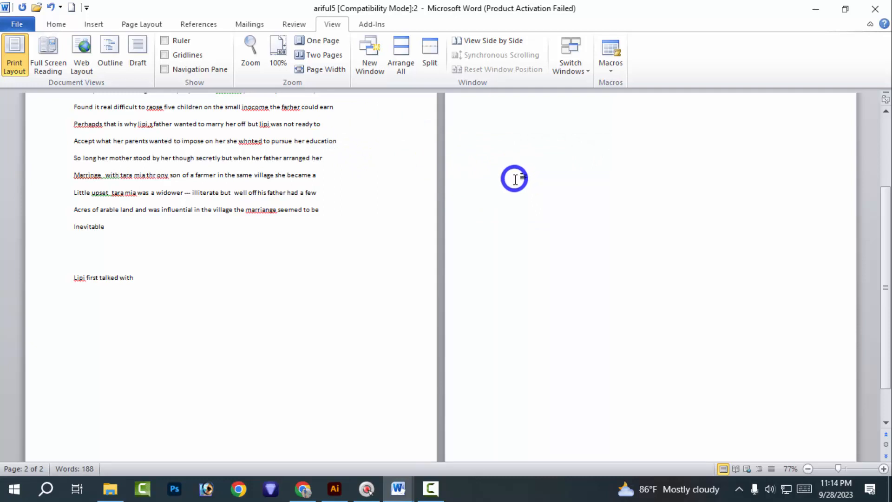
{"action": "scroll", "coordinate": [557, 133], "scroll_direction": "down", "scroll_amount": 1}
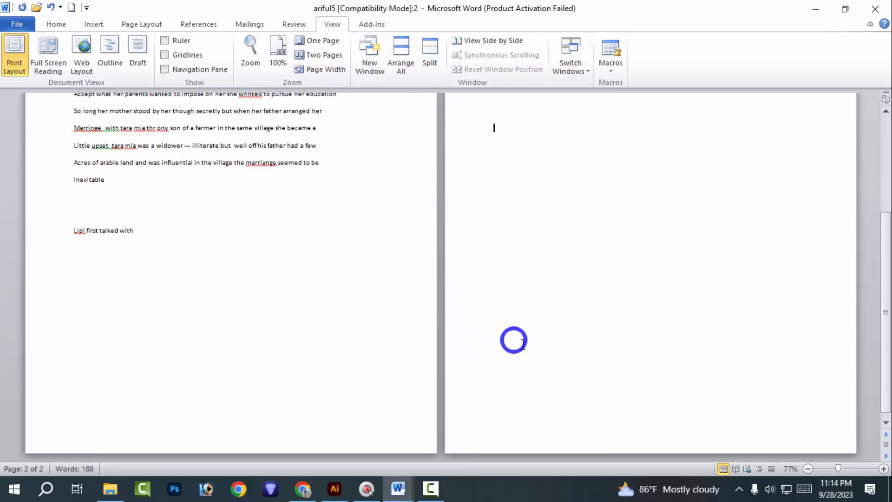
{"action": "left_click", "coordinate": [512, 266]}
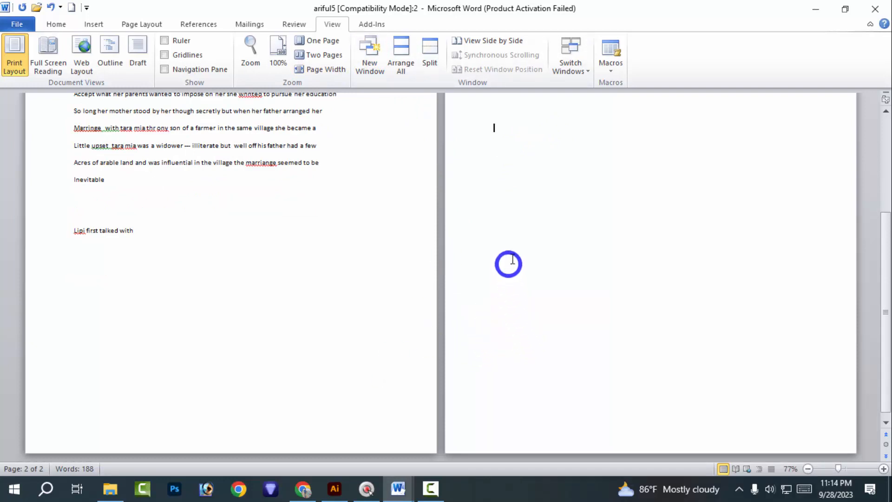
{"action": "scroll", "coordinate": [444, 194], "scroll_direction": "up", "scroll_amount": 2}
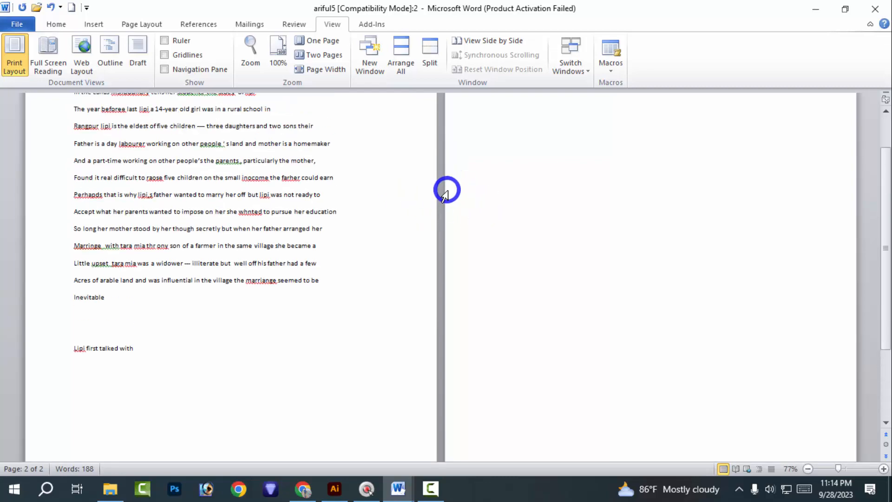
{"action": "scroll", "coordinate": [444, 194], "scroll_direction": "up", "scroll_amount": 2}
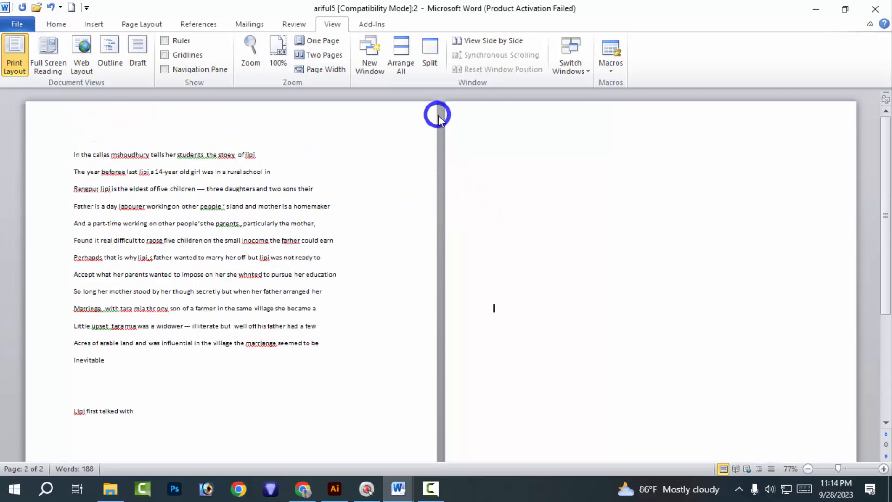
Step: Arrange the open document windows and set the document's zoom to 156%
{"action": "left_click", "coordinate": [401, 56]}
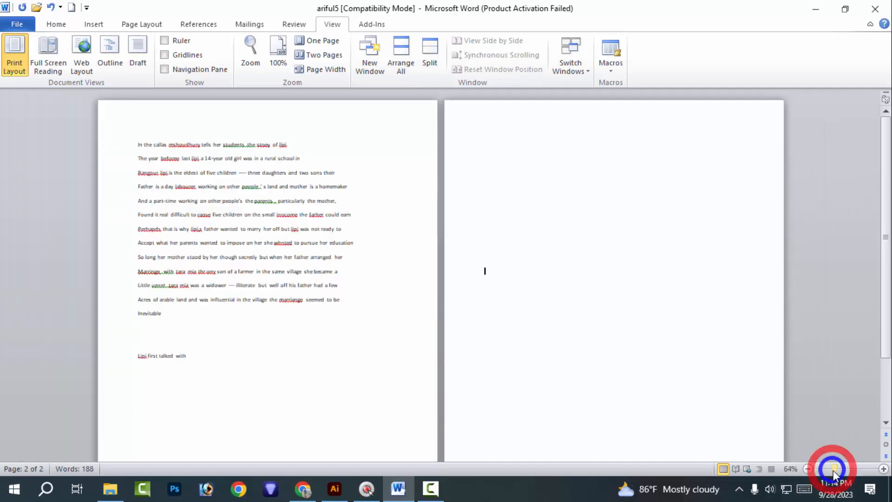
{"action": "left_click_drag", "start_coordinate": [833, 469], "coordinate": [844, 469]}
{"action": "scroll", "coordinate": [519, 134], "scroll_direction": "up", "scroll_amount": 15}
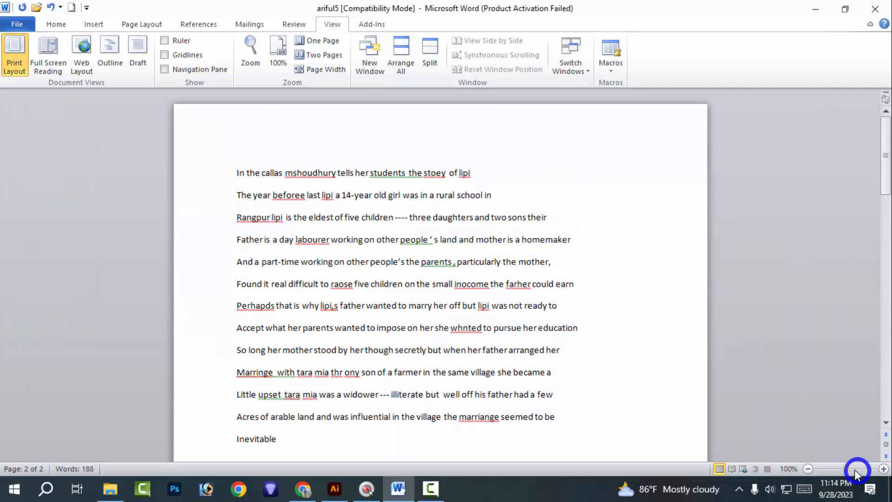
{"action": "left_click_drag", "start_coordinate": [855, 469], "coordinate": [852, 469]}
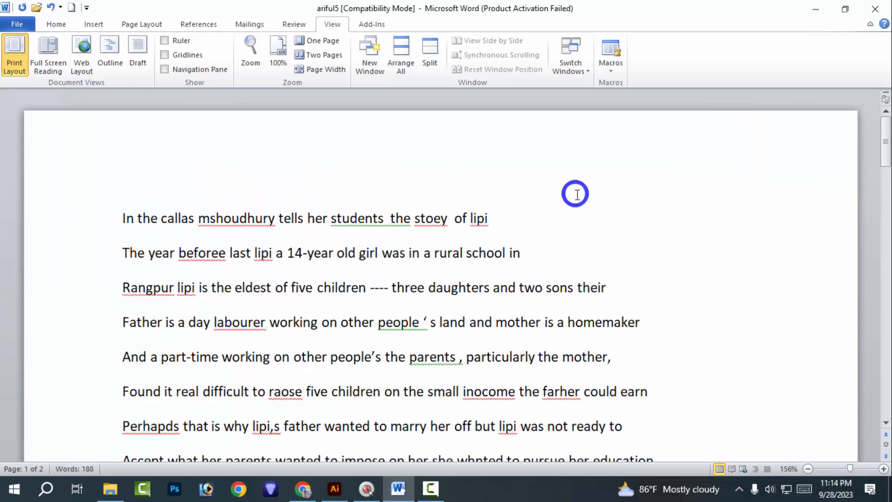
Step: Read through the enlarged passage, select it from the first line to "Lipi first talked with", and clear the selection
{"action": "scroll", "coordinate": [358, 212], "scroll_direction": "down", "scroll_amount": 5}
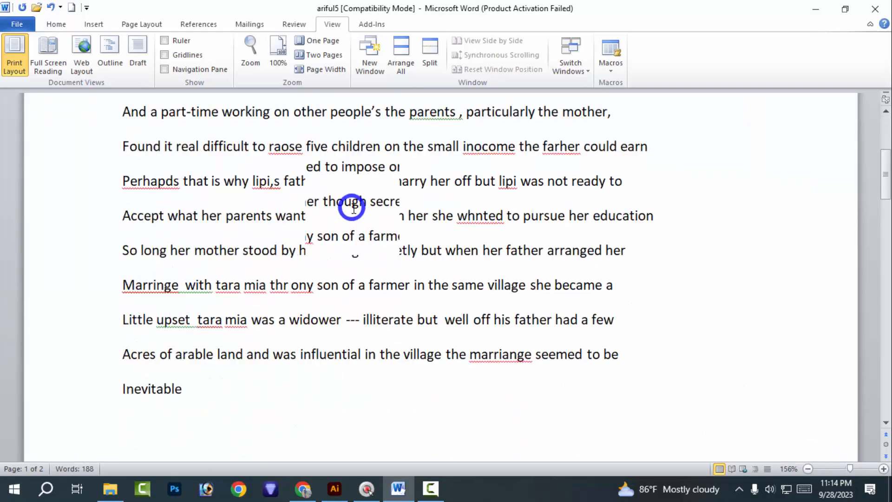
{"action": "scroll", "coordinate": [363, 213], "scroll_direction": "up", "scroll_amount": 2}
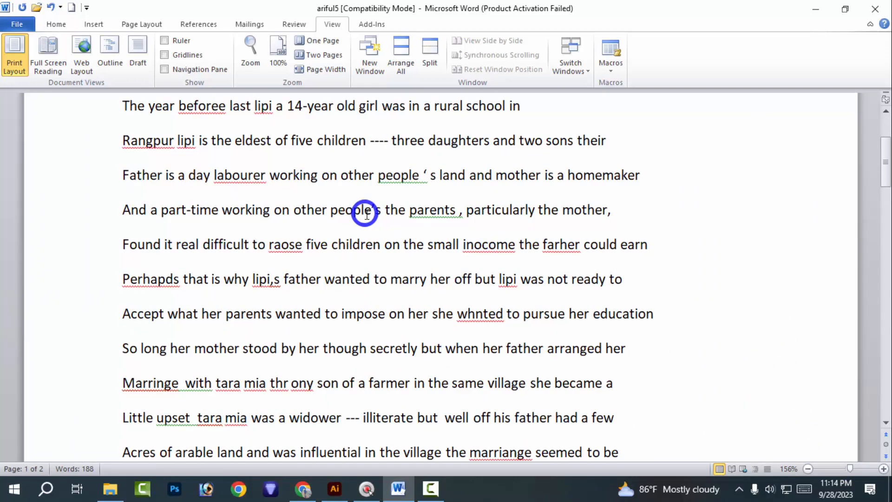
{"action": "scroll", "coordinate": [365, 213], "scroll_direction": "up", "scroll_amount": 3}
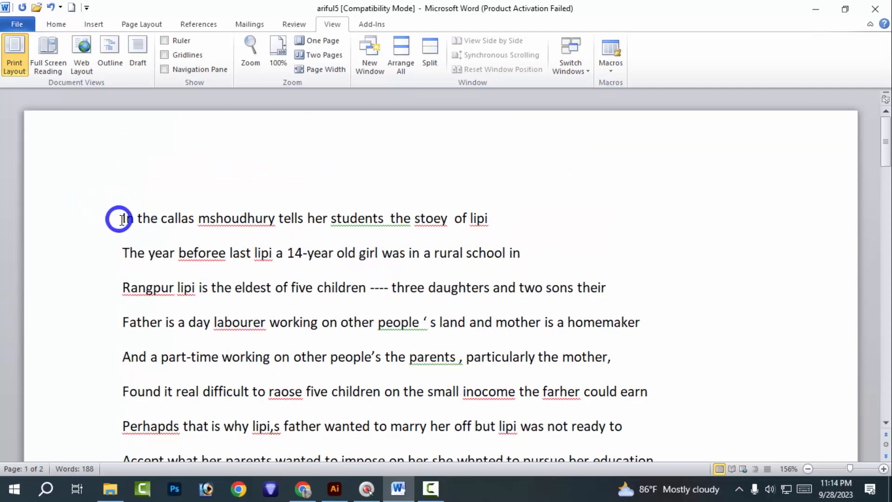
{"action": "left_click_drag", "start_coordinate": [122, 219], "coordinate": [537, 410]}
{"action": "scroll", "coordinate": [528, 402], "scroll_direction": "down", "scroll_amount": 7}
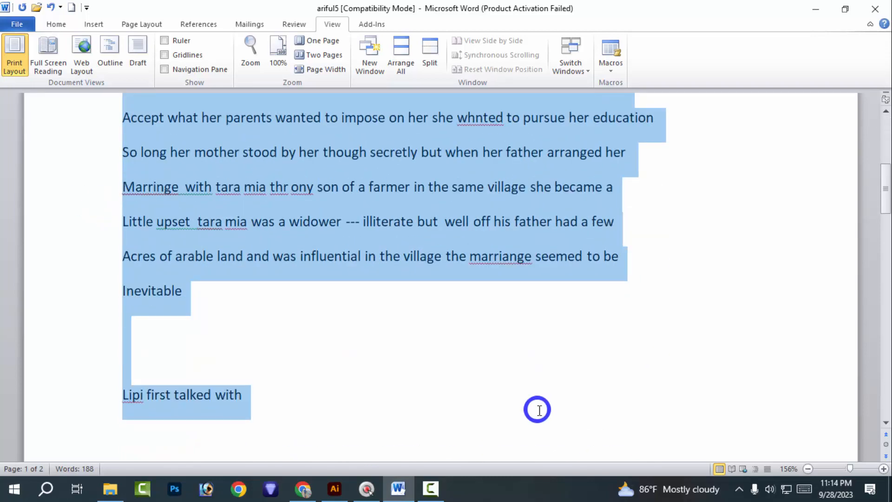
{"action": "left_click", "coordinate": [471, 335]}
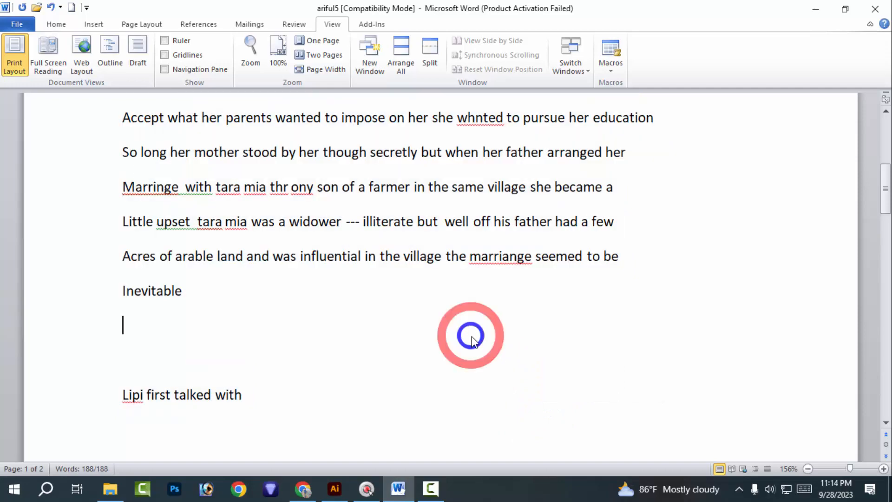
Step: Select the lines from "her mother stood by her" to the blank line below "Inevitable", and clear the selection
{"action": "left_click_drag", "start_coordinate": [177, 382], "coordinate": [171, 154]}
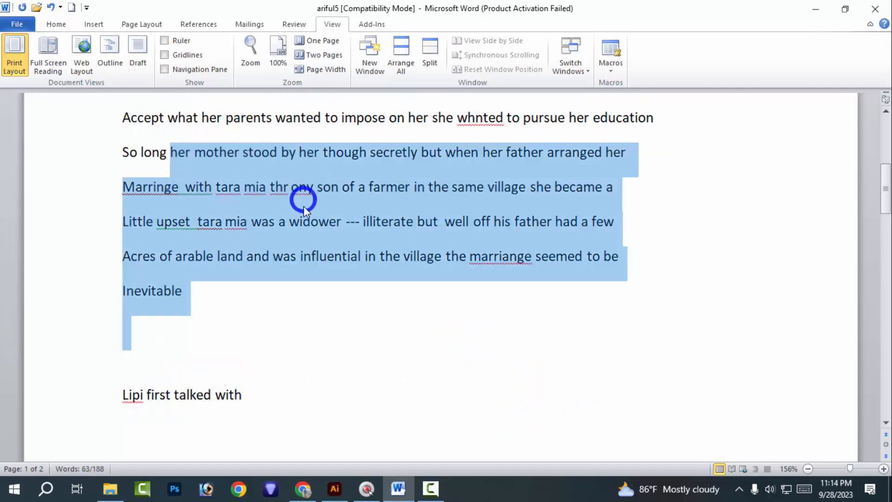
{"action": "left_click", "coordinate": [364, 325]}
{"action": "scroll", "coordinate": [364, 315], "scroll_direction": "up", "scroll_amount": 4}
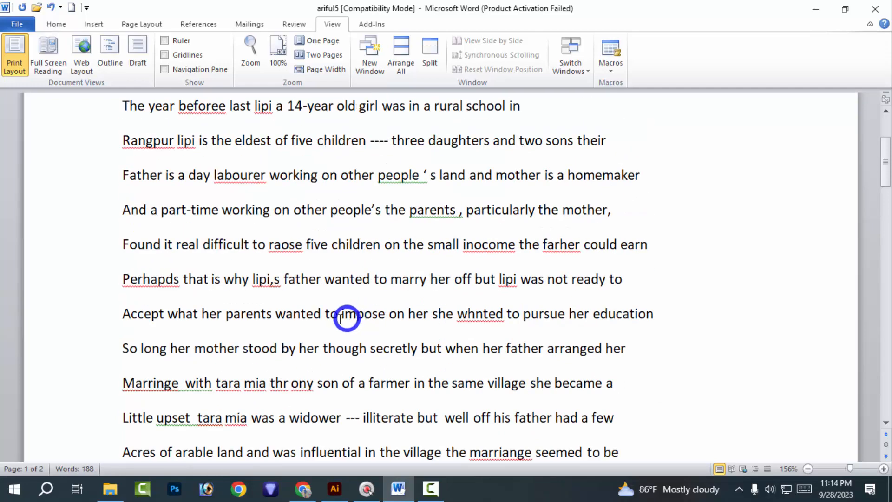
{"action": "scroll", "coordinate": [232, 302], "scroll_direction": "up", "scroll_amount": 3}
Step: Select the second line, parts of it, and the first two lines together, and clear the selection
{"action": "left_click", "coordinate": [109, 253]}
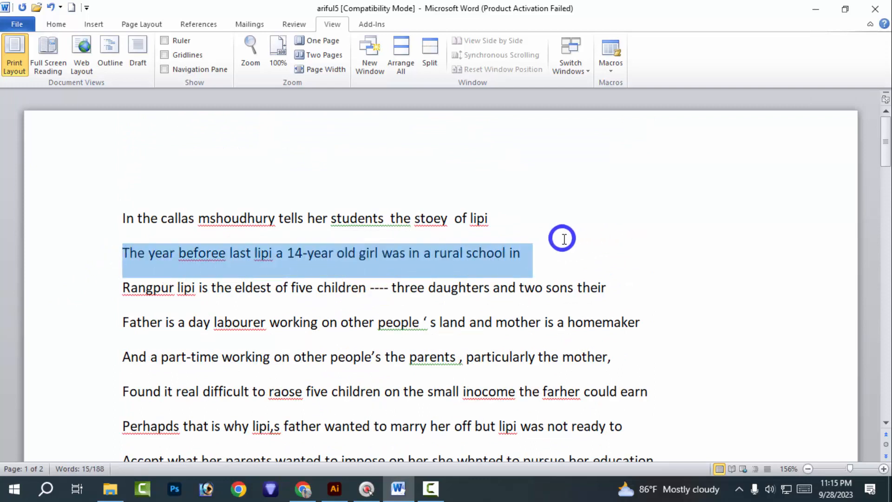
{"action": "left_click", "coordinate": [307, 260]}
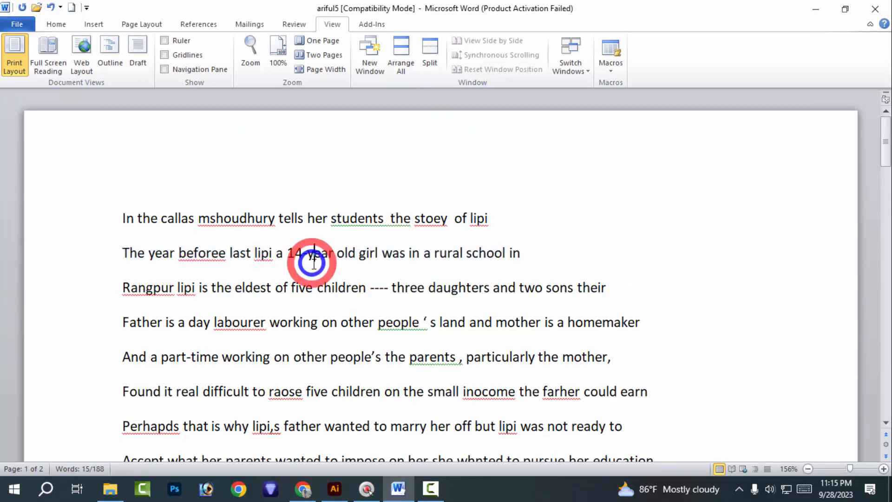
{"action": "left_click_drag", "start_coordinate": [304, 256], "coordinate": [406, 255]}
{"action": "left_click_drag", "start_coordinate": [487, 251], "coordinate": [493, 250]}
{"action": "left_click", "coordinate": [520, 253]}
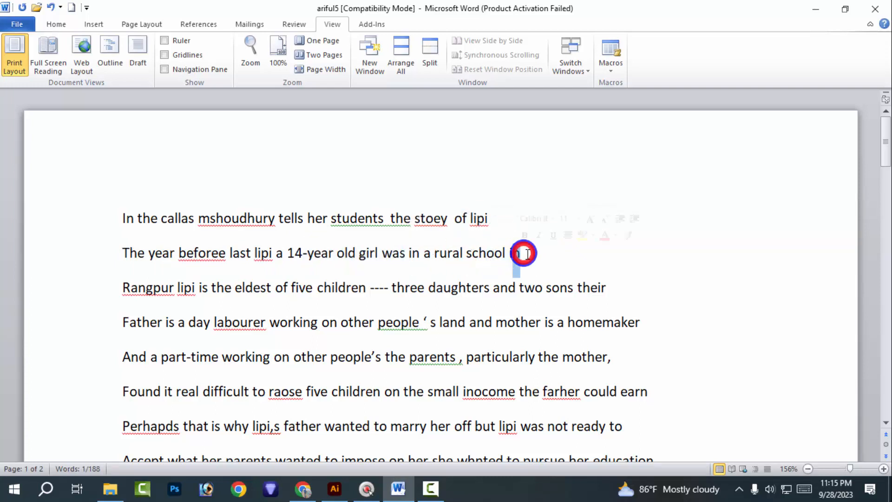
{"action": "left_click_drag", "start_coordinate": [522, 254], "coordinate": [155, 189]}
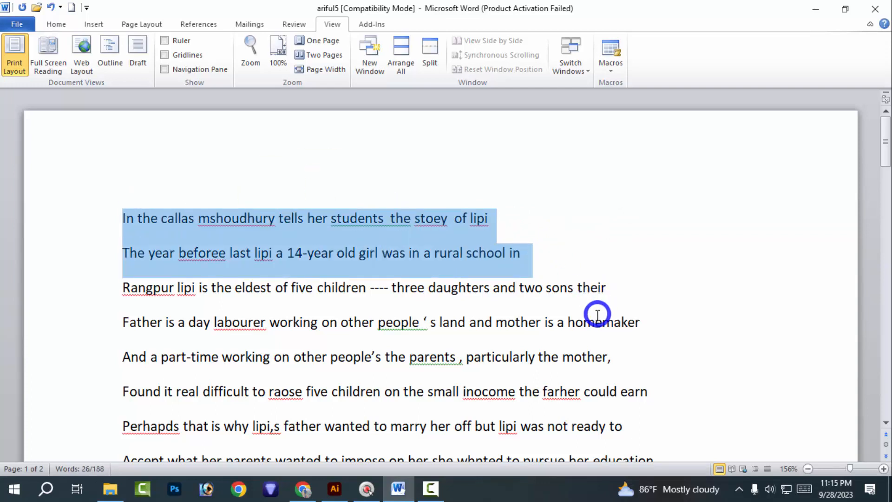
{"action": "left_click", "coordinate": [564, 227]}
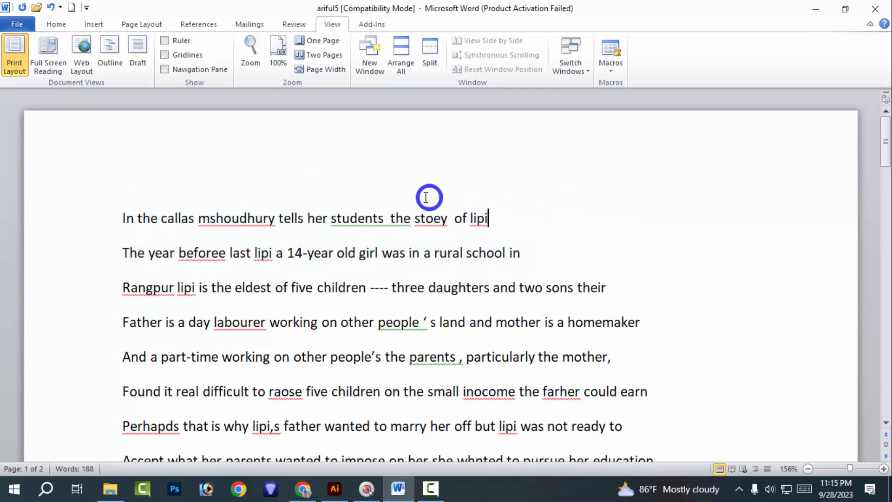
Step: Arrange the document window and view the end of the passage in another new window of the same document
{"action": "left_click", "coordinate": [402, 65]}
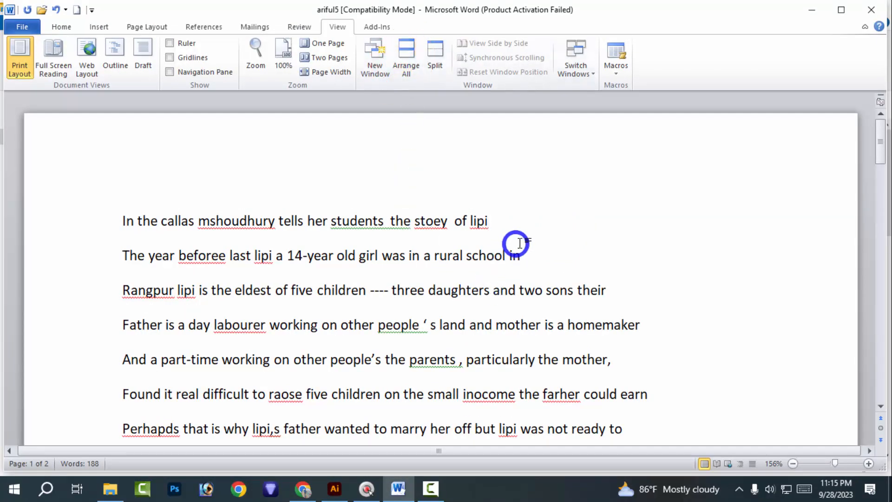
{"action": "scroll", "coordinate": [514, 243], "scroll_direction": "down", "scroll_amount": 8}
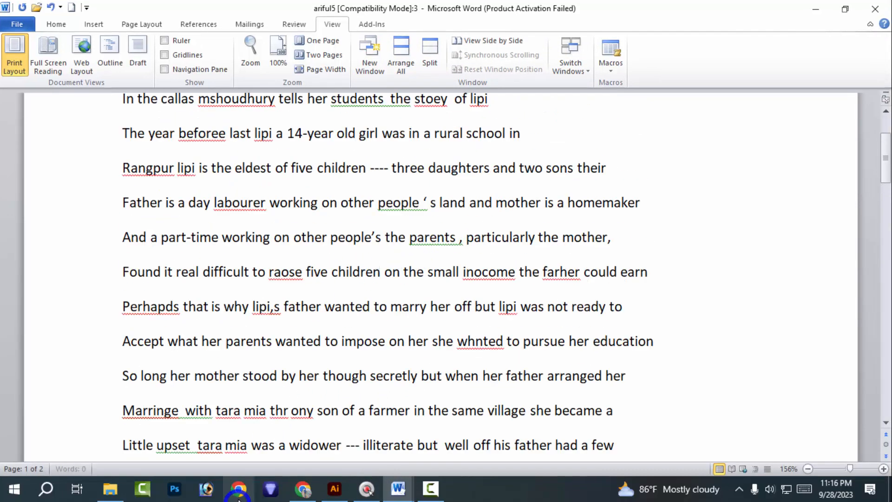
{"action": "scroll", "coordinate": [258, 430], "scroll_direction": "down", "scroll_amount": 3}
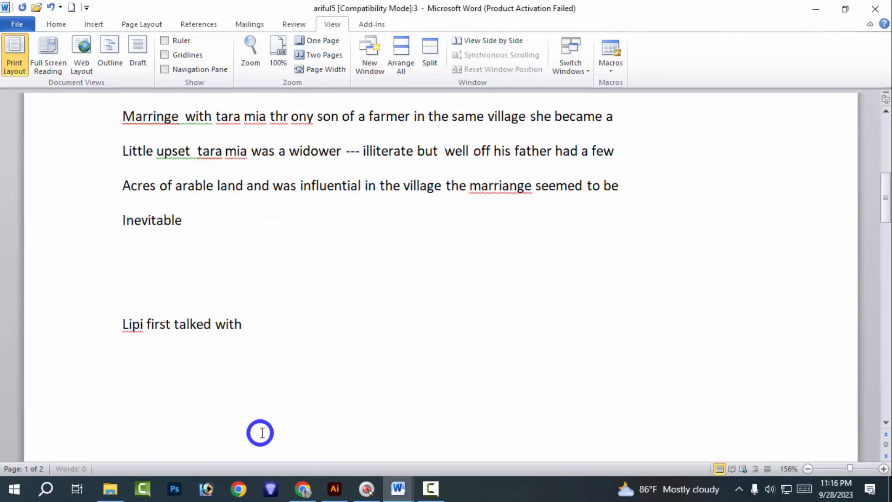
{"action": "left_click", "coordinate": [325, 354]}
{"action": "left_click", "coordinate": [310, 324]}
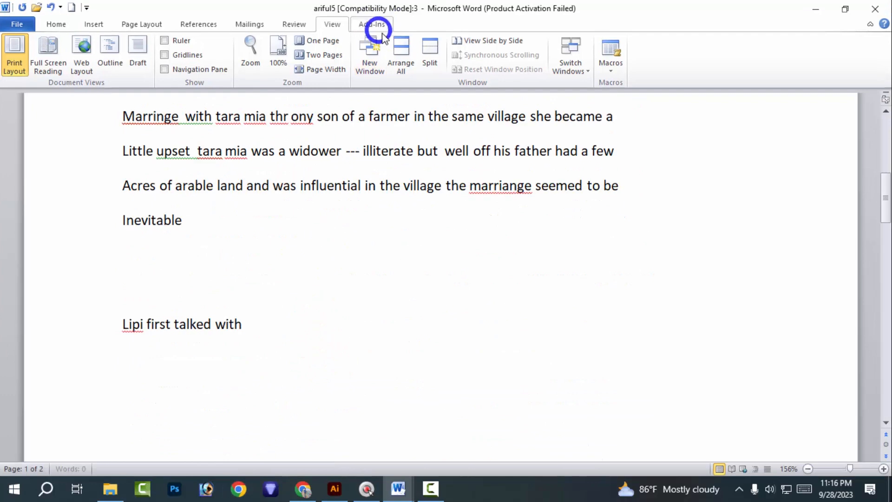
Step: Arrange all windows of the document, and resize ariful5:1 and ariful5:2 into two taller windows stacked one above the other
{"action": "left_click", "coordinate": [401, 47]}
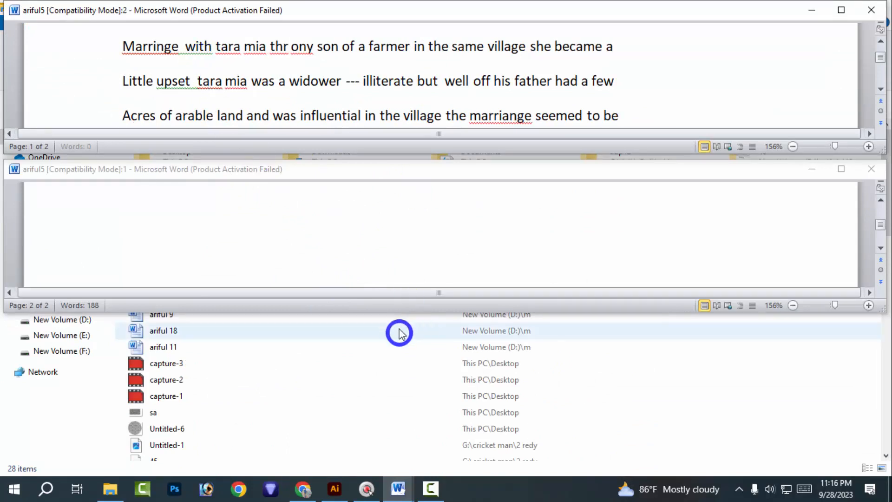
{"action": "left_click_drag", "start_coordinate": [399, 313], "coordinate": [393, 465]}
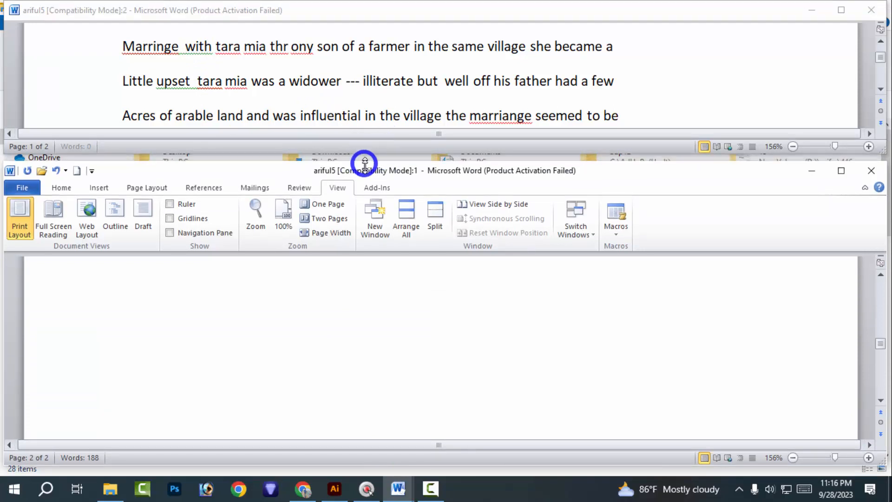
{"action": "left_click_drag", "start_coordinate": [364, 161], "coordinate": [368, 200]}
{"action": "left_click_drag", "start_coordinate": [363, 156], "coordinate": [369, 212]}
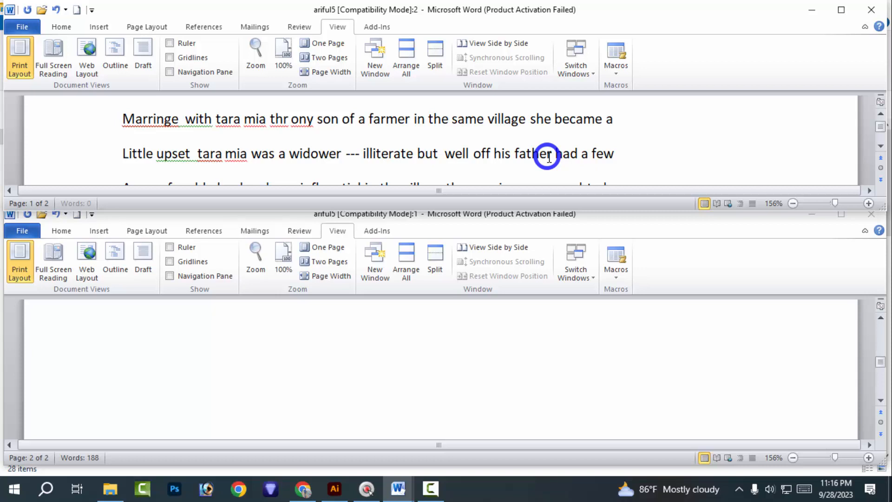
Step: Append "hvrgt8" to "Lipi first talked with" in ariful5:2, and add "Ghbrth5rt" on page 2 in ariful5:1
{"action": "scroll", "coordinate": [549, 158], "scroll_direction": "down", "scroll_amount": 5}
{"action": "left_click", "coordinate": [277, 124]}
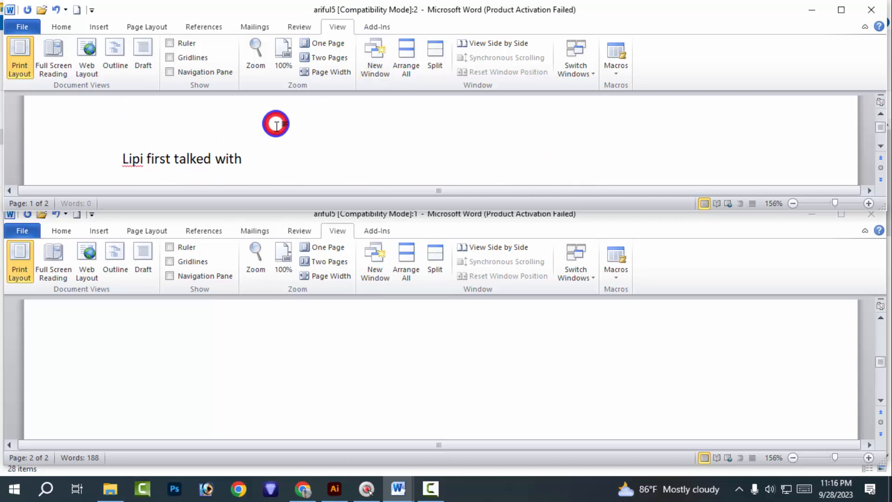
{"action": "left_click", "coordinate": [275, 168]}
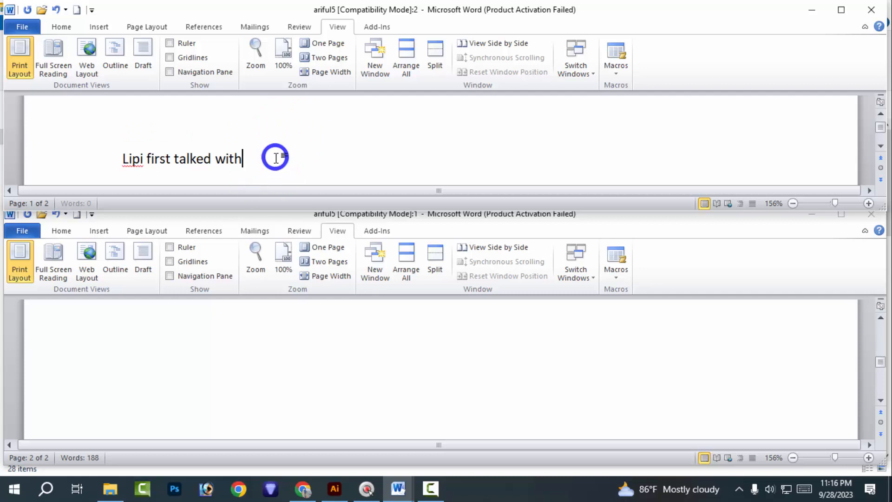
{"action": "type", "text": "hvrgt8"}
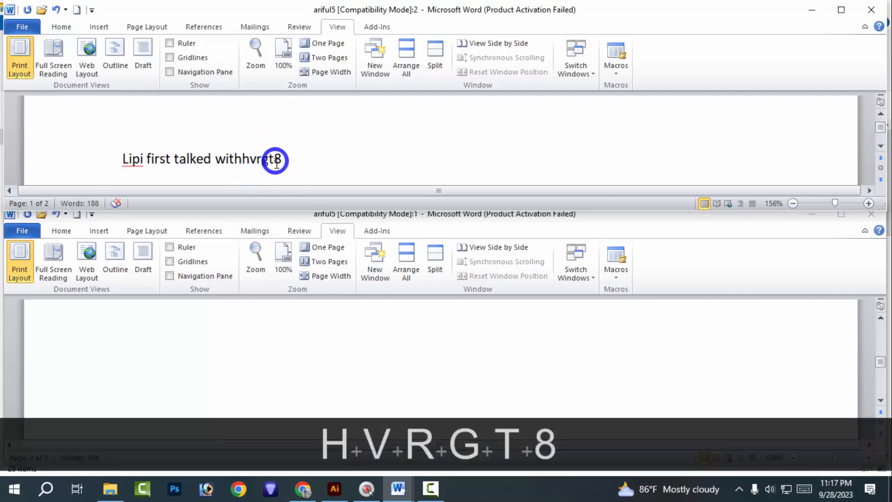
{"action": "left_click", "coordinate": [151, 335]}
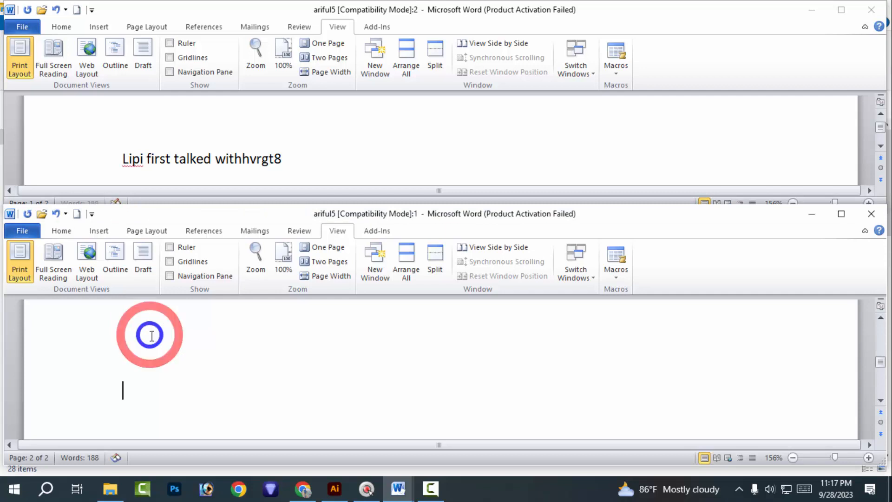
{"action": "type", "text": "Ghbrth5rt"}
Step: Add "frhbr" to the end of the "Lipi first talked" line in ariful5:2 and "rgertg" two lines below it
{"action": "left_click", "coordinate": [342, 168]}
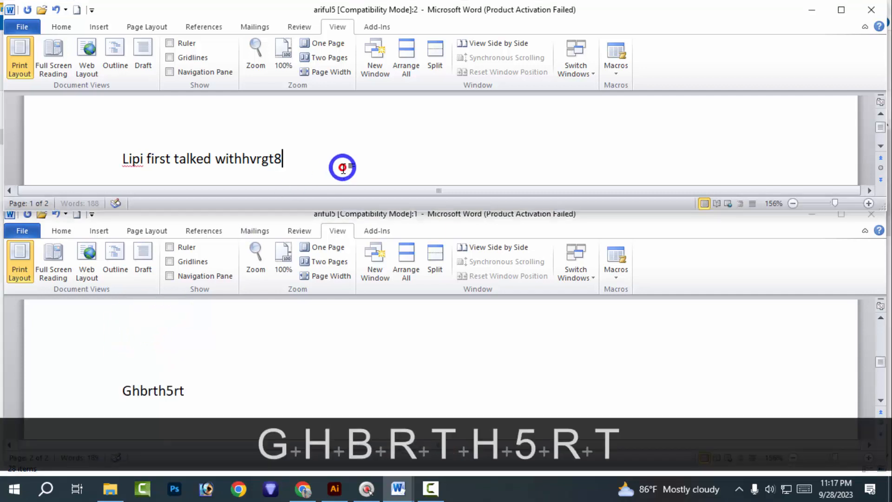
{"action": "type", "text": "frhbr"}
{"action": "key", "text": "Return"}
{"action": "key", "text": "Return"}
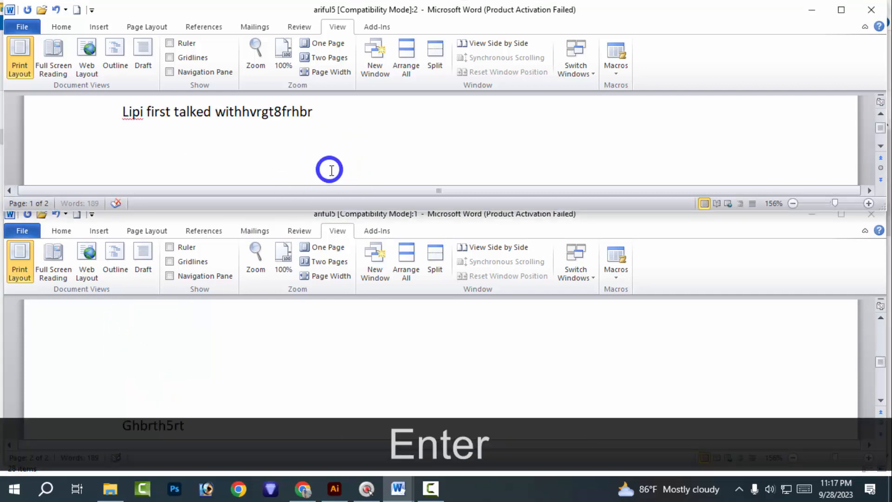
{"action": "type", "text": "rgertg"}
Step: Add "v" to the end of "rgertg", and enter "vffgvgdvb" and "dgbvgb" on the lines below it in ariful5:1
{"action": "left_click", "coordinate": [220, 346]}
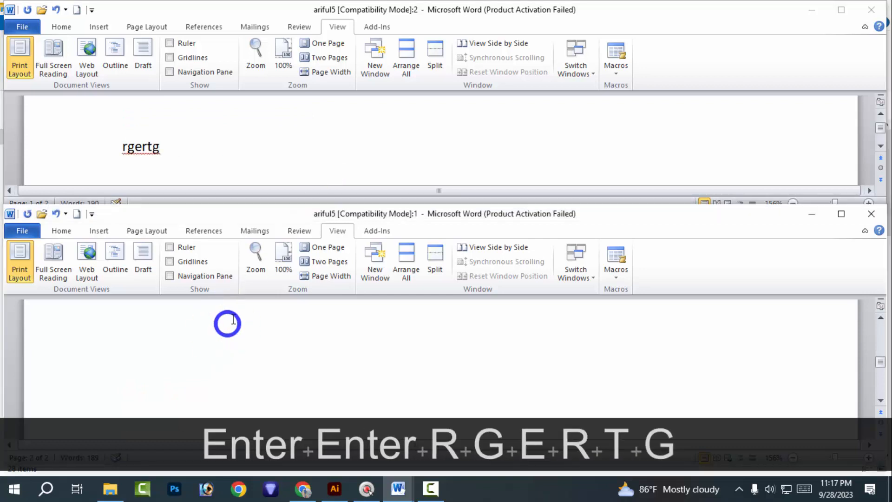
{"action": "scroll", "coordinate": [240, 322], "scroll_direction": "up", "scroll_amount": 8}
{"action": "scroll", "coordinate": [239, 314], "scroll_direction": "down", "scroll_amount": 3}
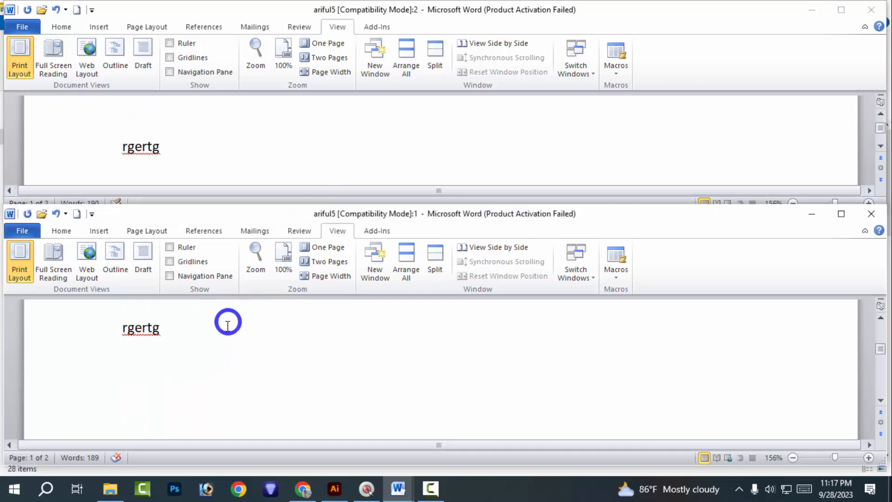
{"action": "type", "text": "v"}
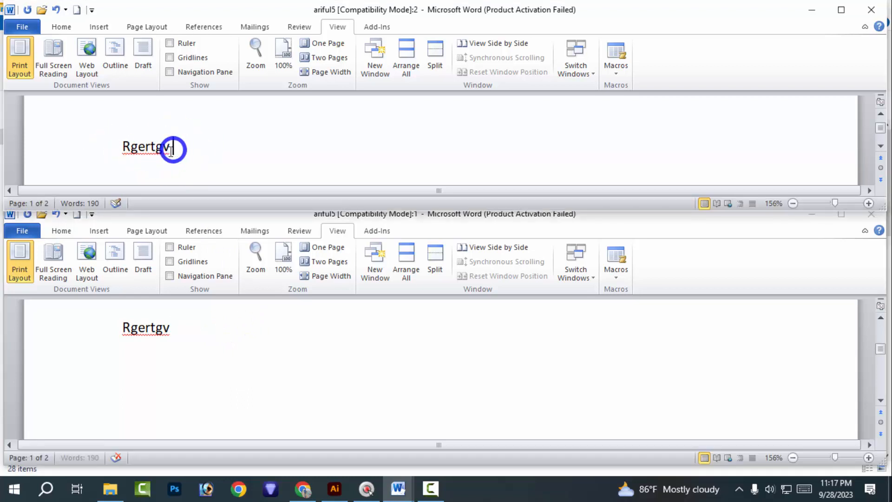
{"action": "left_click", "coordinate": [56, 159]}
{"action": "left_click", "coordinate": [204, 357]}
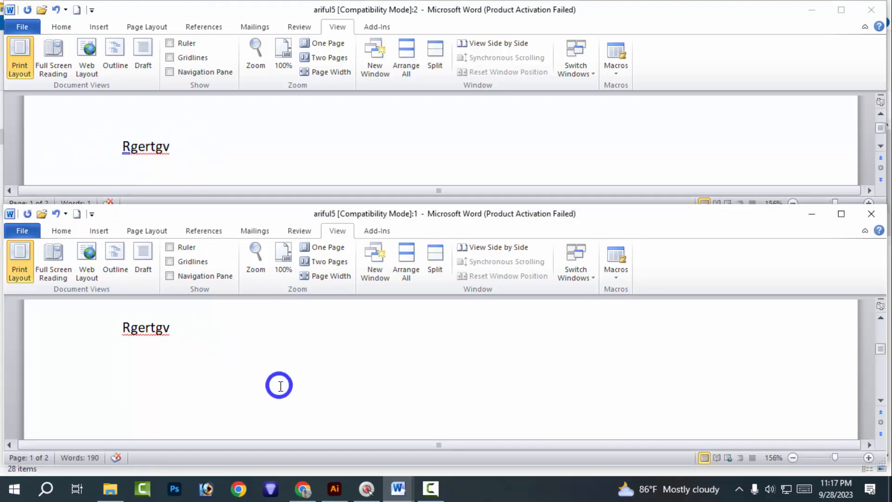
{"action": "key", "text": "Return"}
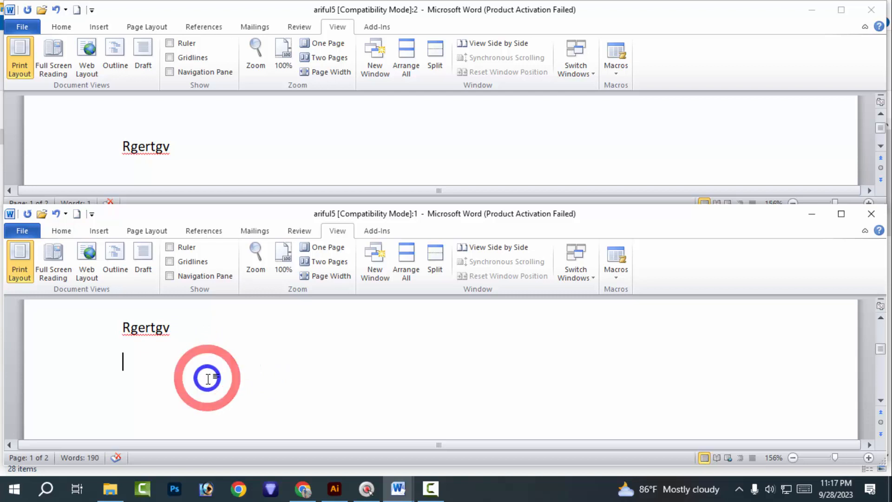
{"action": "type", "text": "vffgvgdvb"}
{"action": "key", "text": "Return"}
{"action": "type", "text": "dgbvgb"}
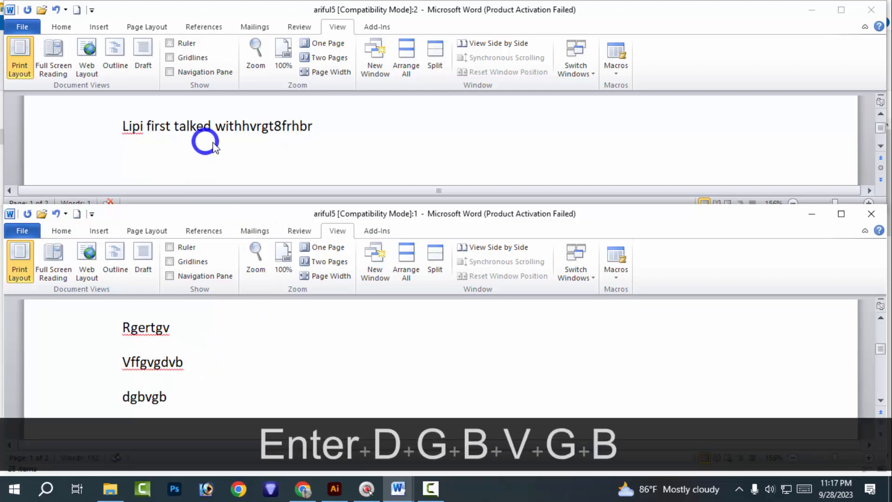
Step: Examine the passage in ariful5:2 back to its opening line, comparing it with the position shown in ariful5:1
{"action": "scroll", "coordinate": [214, 140], "scroll_direction": "down", "scroll_amount": 10}
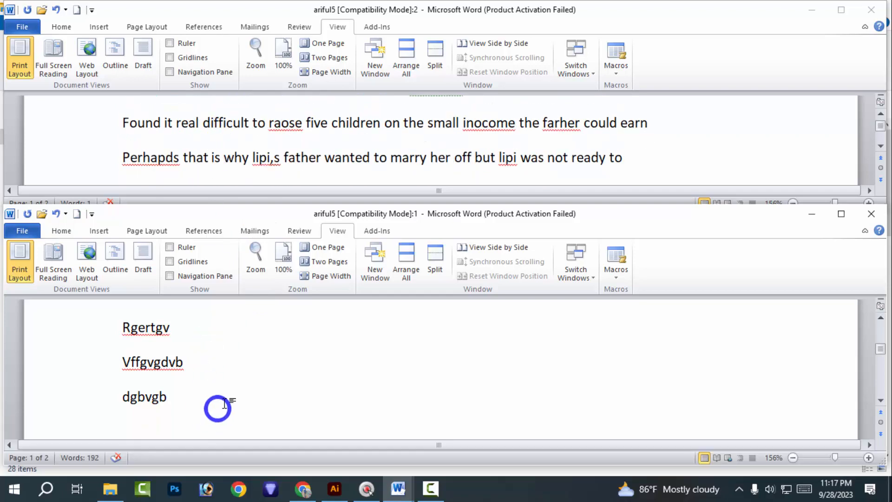
{"action": "scroll", "coordinate": [228, 390], "scroll_direction": "down", "scroll_amount": 3}
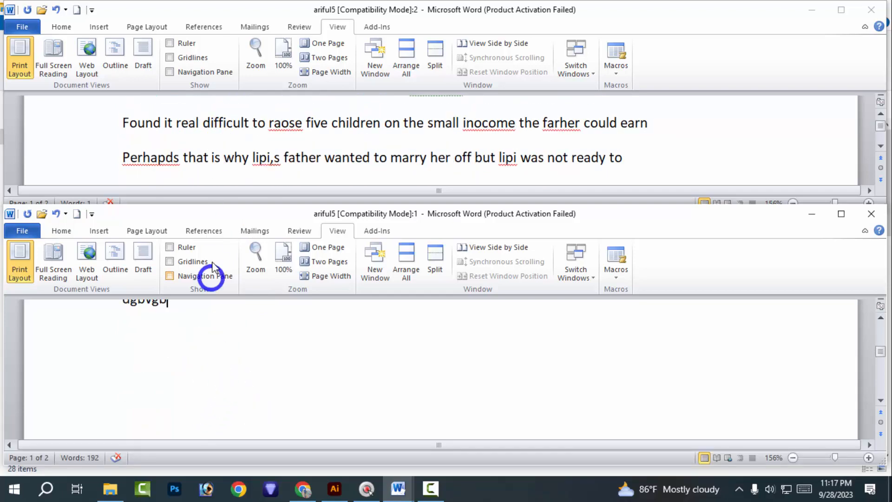
{"action": "scroll", "coordinate": [257, 161], "scroll_direction": "up", "scroll_amount": 5}
{"action": "scroll", "coordinate": [256, 160], "scroll_direction": "up", "scroll_amount": 3}
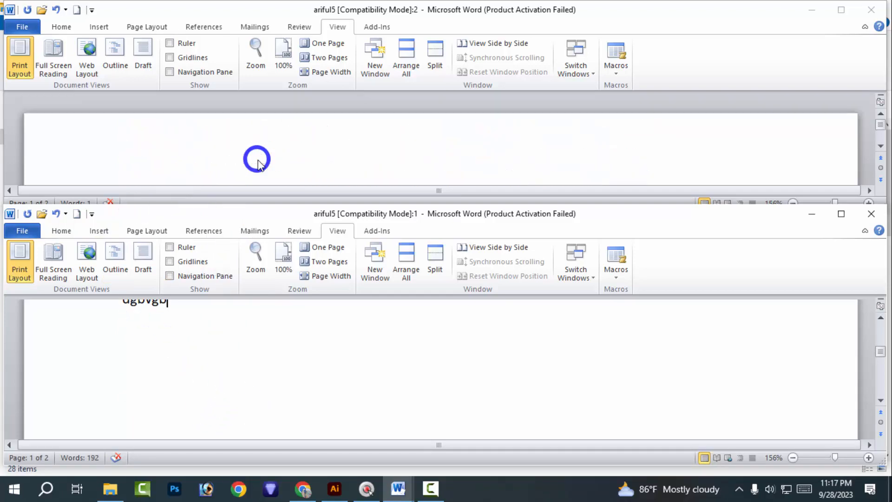
{"action": "scroll", "coordinate": [255, 157], "scroll_direction": "down", "scroll_amount": 4}
{"action": "scroll", "coordinate": [229, 159], "scroll_direction": "up", "scroll_amount": 4}
{"action": "left_click", "coordinate": [106, 179]}
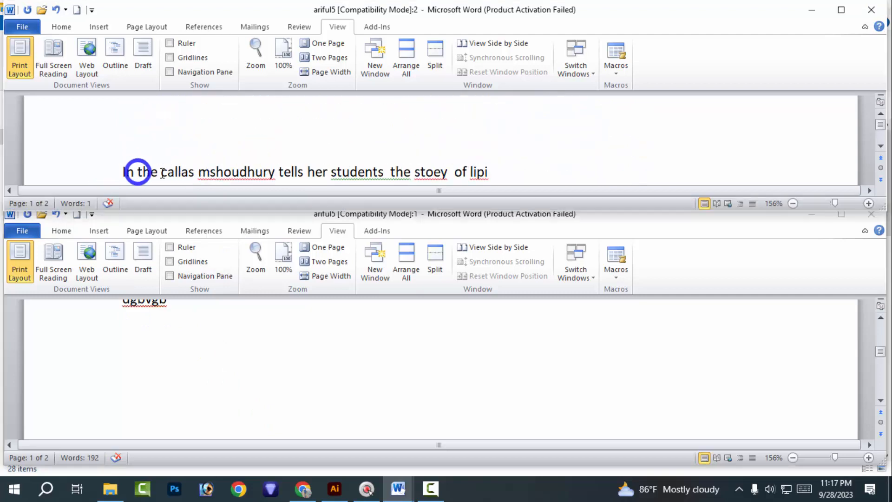
{"action": "left_click", "coordinate": [359, 166]}
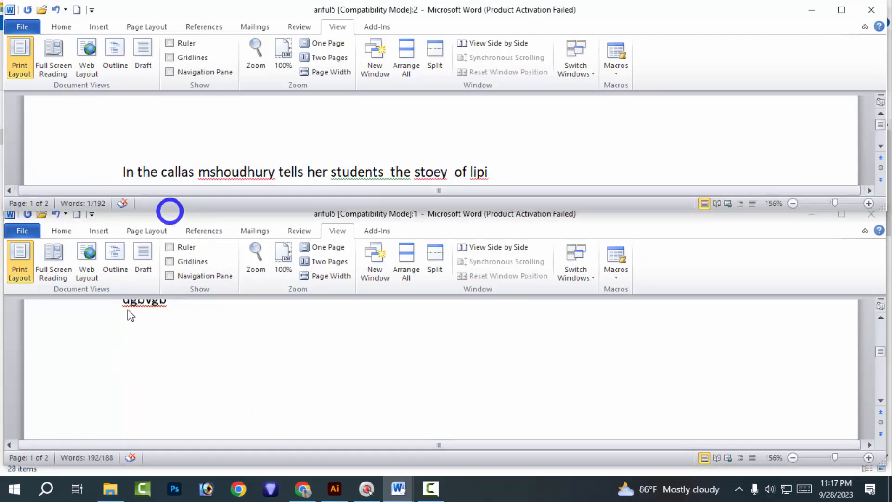
Step: Append "tgtg" to the "dgbvgb" line in ariful5:1 and enter "gtb" on the line below it
{"action": "left_click", "coordinate": [142, 363]}
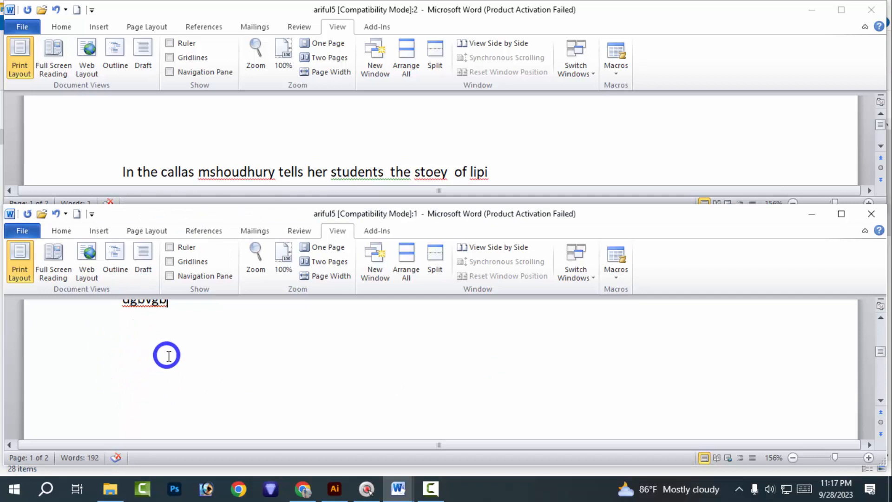
{"action": "type", "text": "tgtg"}
{"action": "key", "text": "Return"}
{"action": "type", "text": "gtb"}
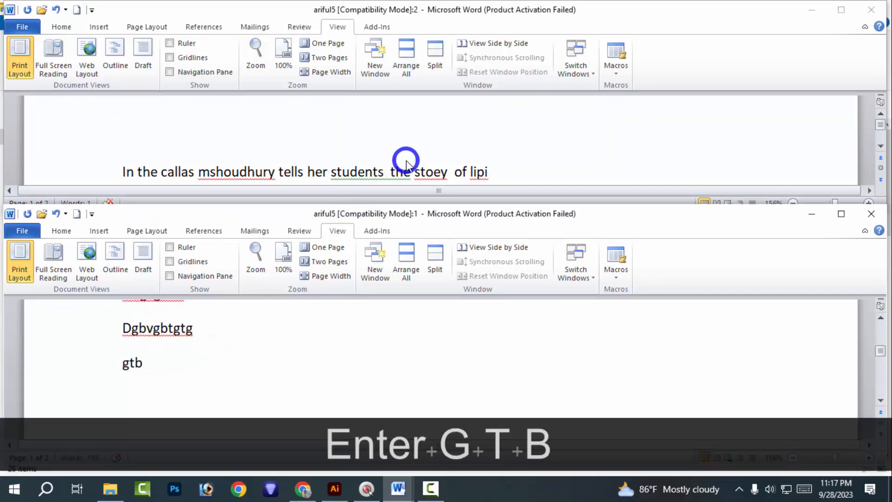
Step: Select the opening line, "In the callas" to "lipi", in ariful5:2 and clear the selection
{"action": "scroll", "coordinate": [405, 163], "scroll_direction": "down", "scroll_amount": 2}
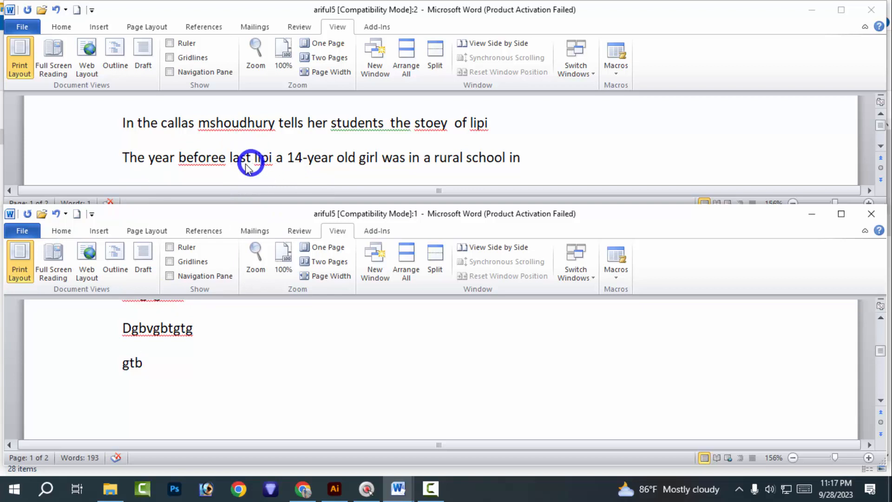
{"action": "left_click", "coordinate": [127, 164]}
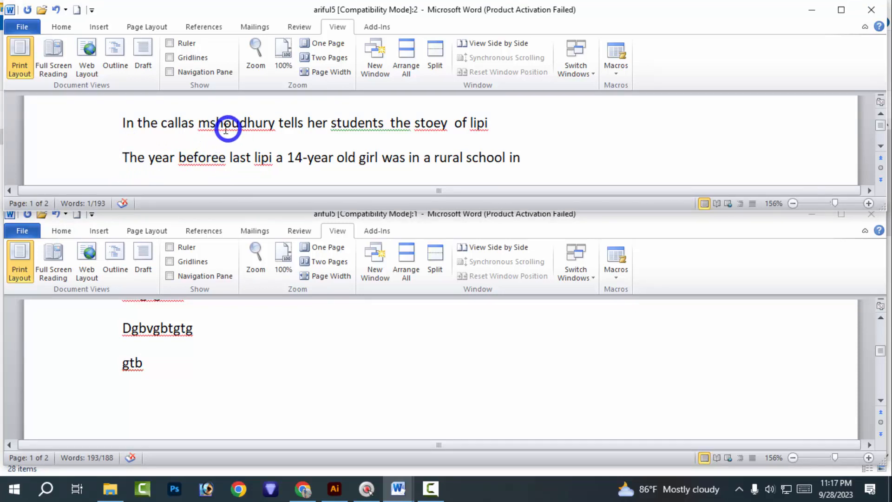
{"action": "left_click_drag", "start_coordinate": [126, 122], "coordinate": [615, 120]}
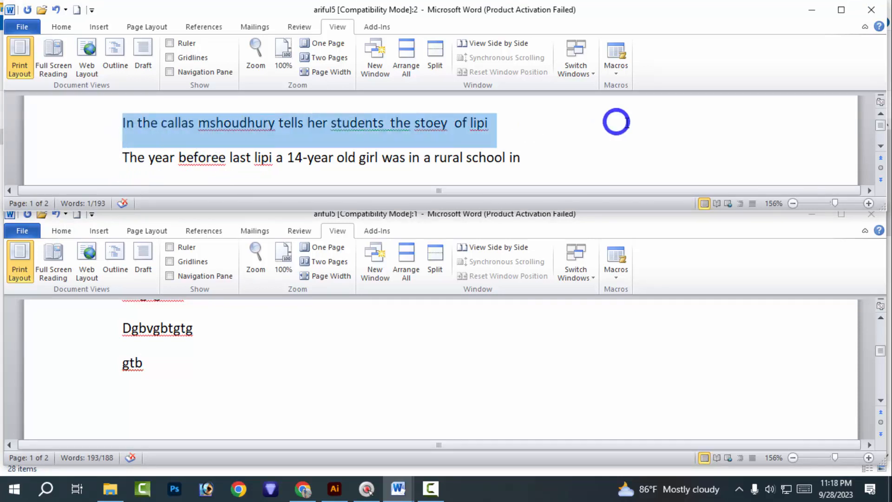
{"action": "left_click", "coordinate": [606, 167]}
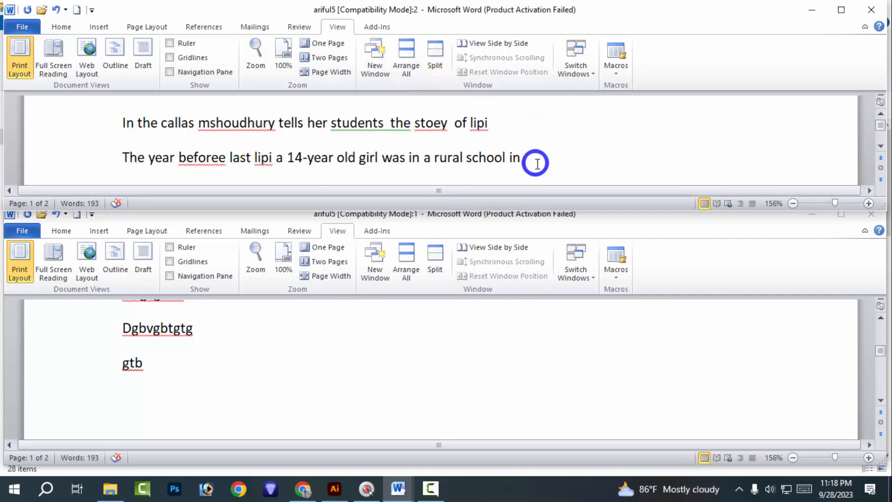
Step: Look through the passage in ariful5:1 up to its opening lines and back, and undo the last edit there
{"action": "scroll", "coordinate": [307, 328], "scroll_direction": "down", "scroll_amount": 2}
{"action": "scroll", "coordinate": [300, 348], "scroll_direction": "up", "scroll_amount": 3}
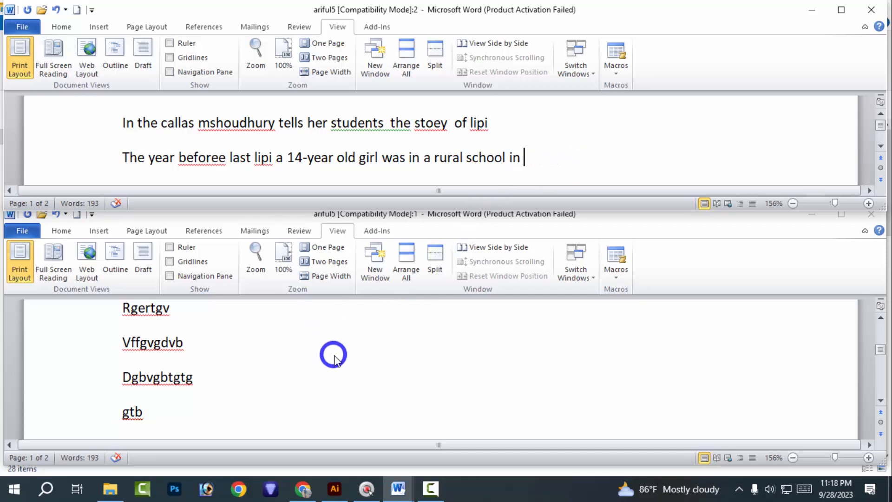
{"action": "scroll", "coordinate": [334, 357], "scroll_direction": "up", "scroll_amount": 15}
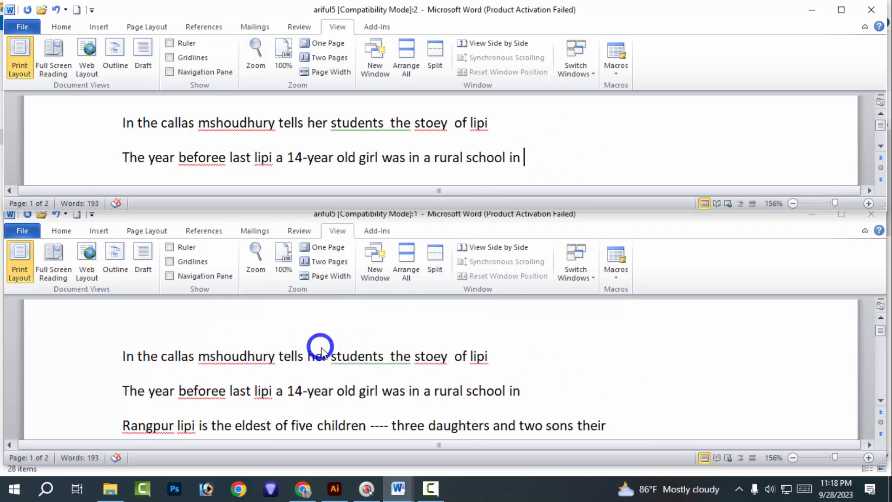
{"action": "scroll", "coordinate": [321, 344], "scroll_direction": "up", "scroll_amount": 1}
{"action": "scroll", "coordinate": [325, 339], "scroll_direction": "down", "scroll_amount": 15}
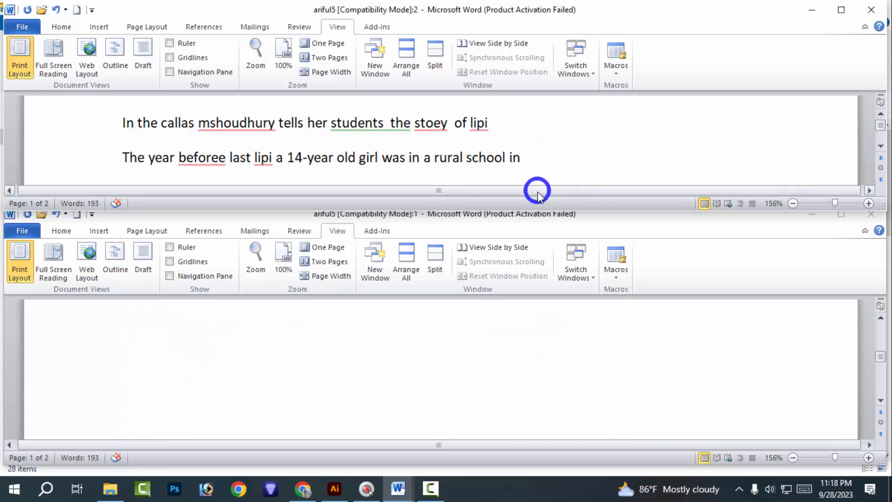
{"action": "left_click", "coordinate": [233, 346]}
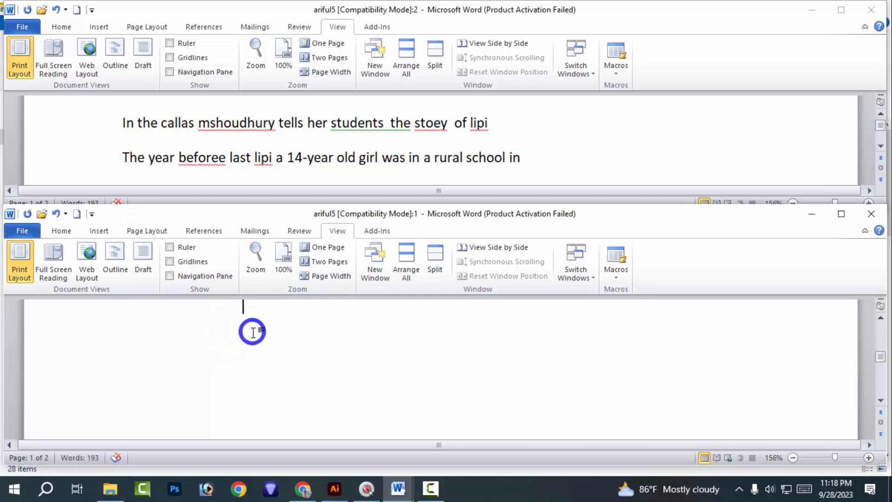
{"action": "key", "text": "ctrl+z"}
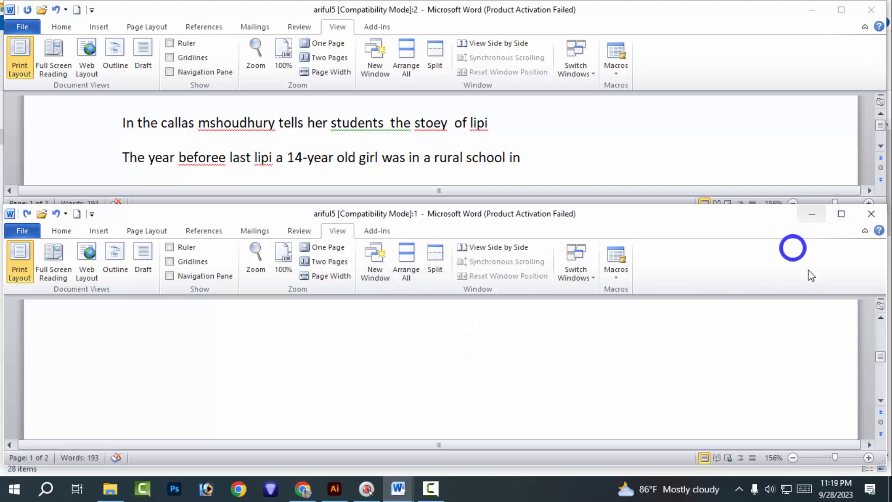
Step: Close the ariful5:1 window and maximize the remaining ariful5 window
{"action": "left_click", "coordinate": [871, 214]}
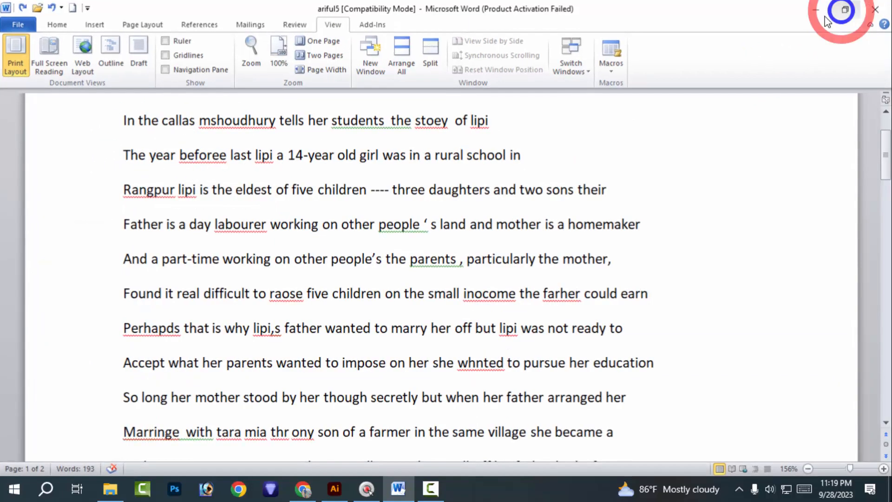
{"action": "left_click", "coordinate": [842, 11]}
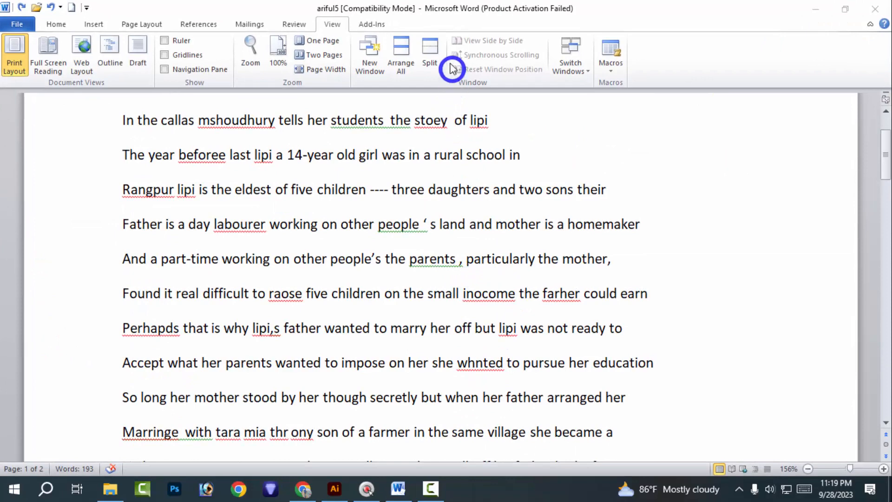
Step: Split the ariful5 window into two panes with the divider just above the "Inevitable" line
{"action": "left_click", "coordinate": [437, 56]}
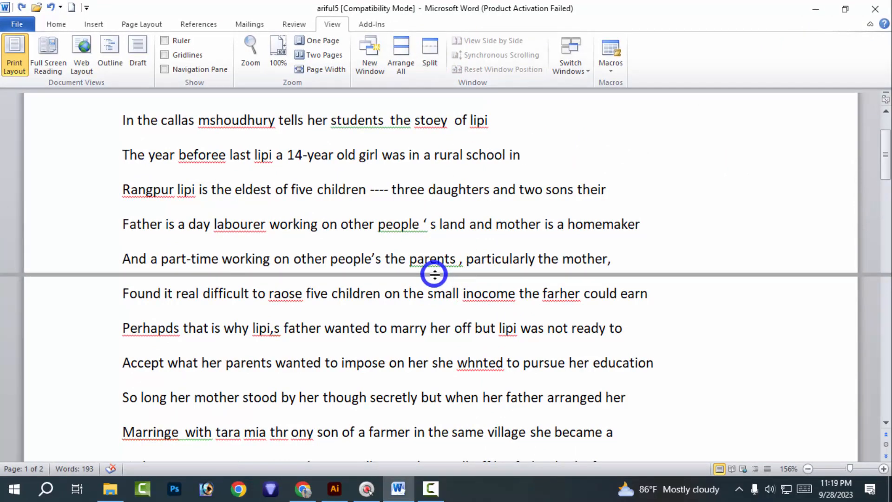
{"action": "scroll", "coordinate": [404, 263], "scroll_direction": "down", "scroll_amount": 4}
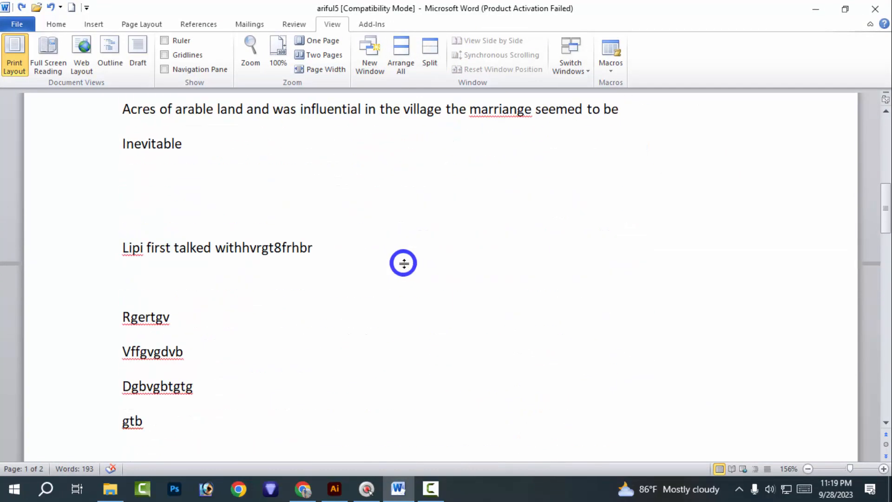
{"action": "scroll", "coordinate": [404, 264], "scroll_direction": "down", "scroll_amount": 6}
{"action": "scroll", "coordinate": [402, 263], "scroll_direction": "up", "scroll_amount": 10}
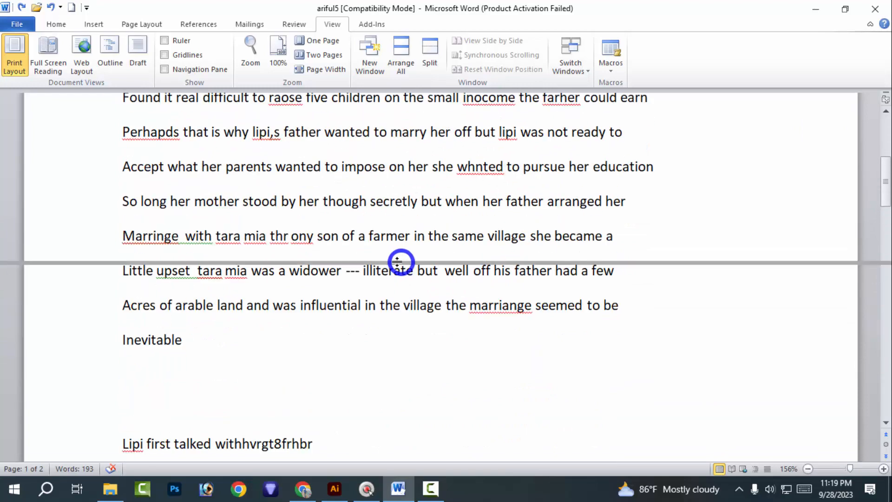
{"action": "scroll", "coordinate": [267, 319], "scroll_direction": "down", "scroll_amount": 5}
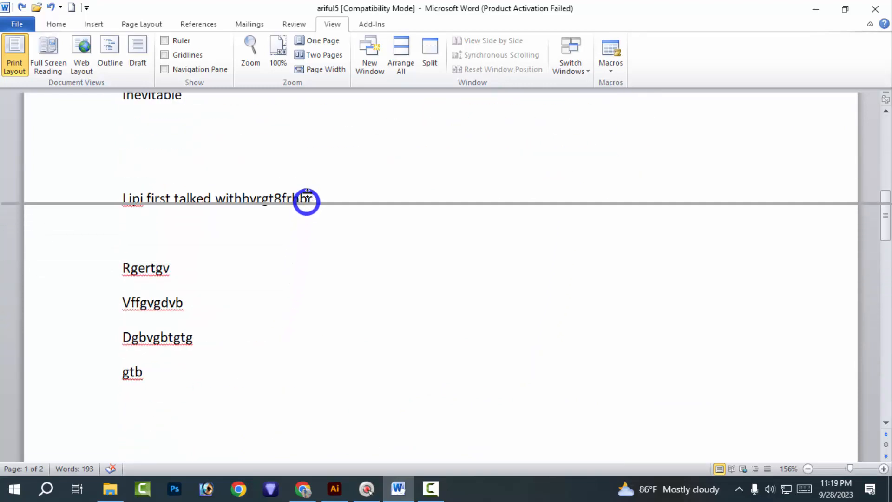
{"action": "scroll", "coordinate": [309, 175], "scroll_direction": "up", "scroll_amount": 3}
{"action": "scroll", "coordinate": [317, 259], "scroll_direction": "down", "scroll_amount": 8}
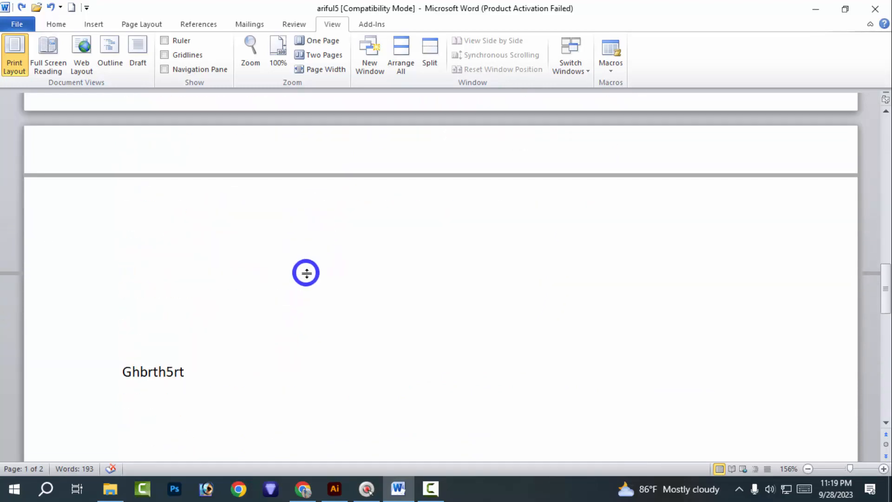
{"action": "scroll", "coordinate": [306, 273], "scroll_direction": "down", "scroll_amount": 3}
{"action": "scroll", "coordinate": [302, 268], "scroll_direction": "up", "scroll_amount": 15}
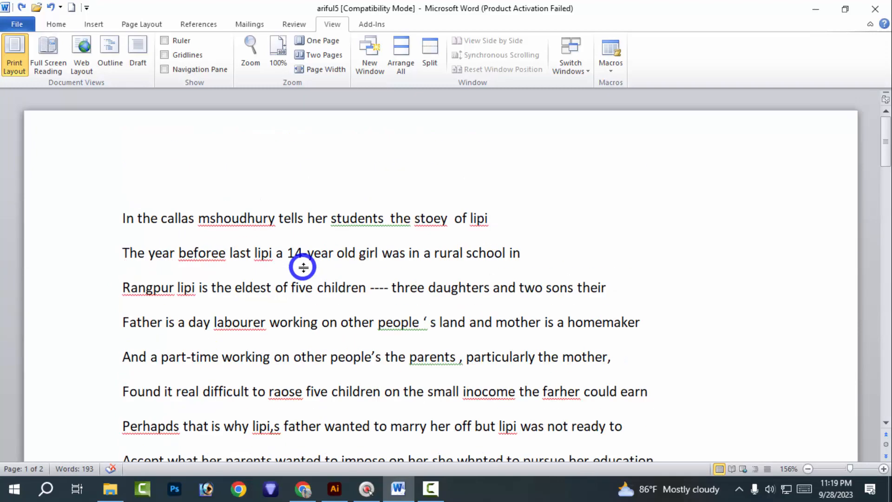
{"action": "scroll", "coordinate": [302, 269], "scroll_direction": "down", "scroll_amount": 10}
{"action": "scroll", "coordinate": [268, 219], "scroll_direction": "up", "scroll_amount": 1}
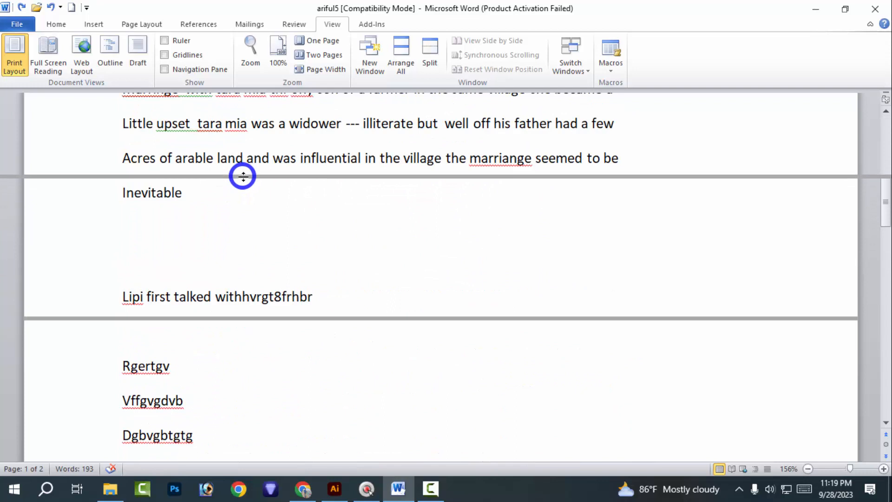
{"action": "left_click", "coordinate": [241, 176]}
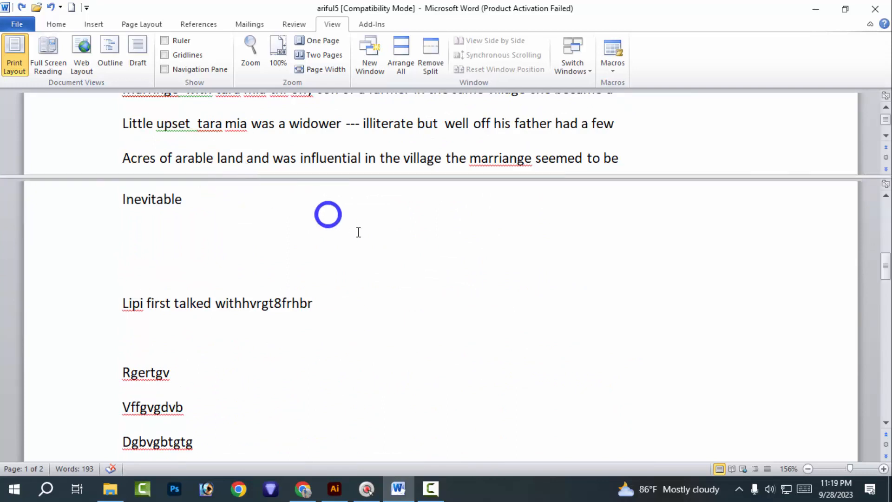
Step: In the lower pane, enter "6gy35g6h" on page 2 and "ergret" two lines below it
{"action": "scroll", "coordinate": [228, 274], "scroll_direction": "down", "scroll_amount": 5}
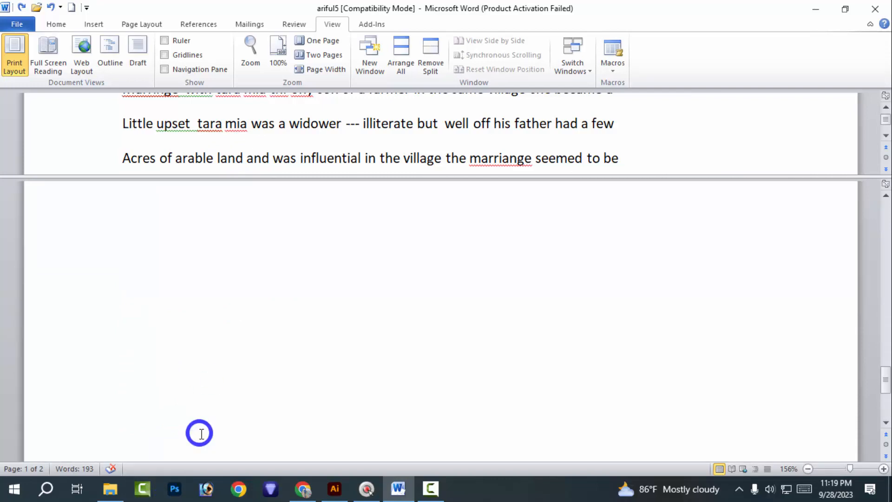
{"action": "scroll", "coordinate": [200, 433], "scroll_direction": "up", "scroll_amount": 3}
{"action": "scroll", "coordinate": [199, 433], "scroll_direction": "up", "scroll_amount": 3}
{"action": "scroll", "coordinate": [205, 433], "scroll_direction": "up", "scroll_amount": 5}
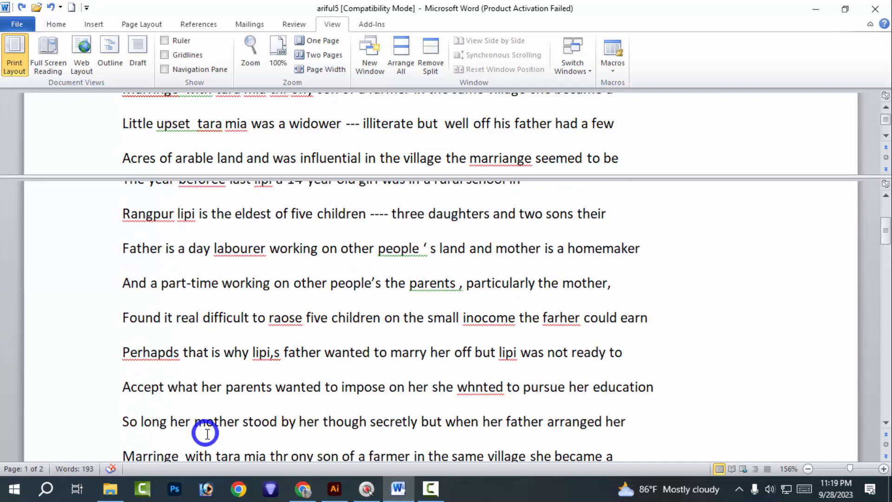
{"action": "scroll", "coordinate": [252, 260], "scroll_direction": "down", "scroll_amount": 12}
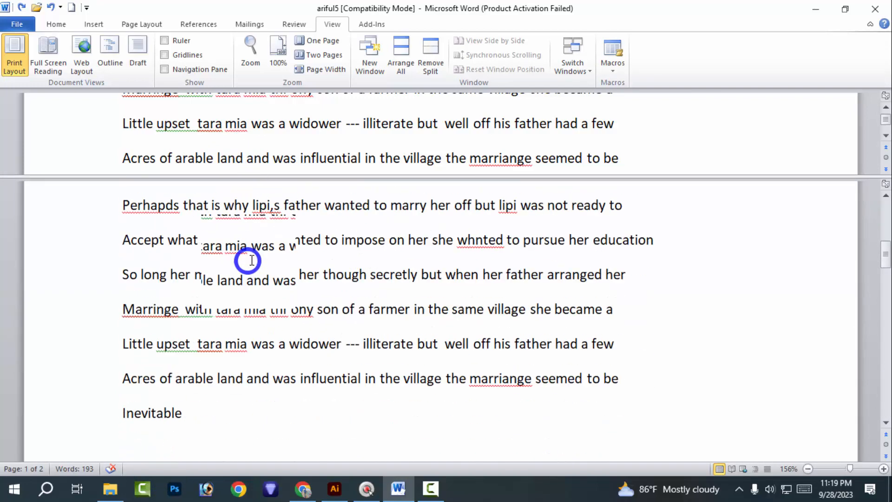
{"action": "left_click", "coordinate": [145, 376]}
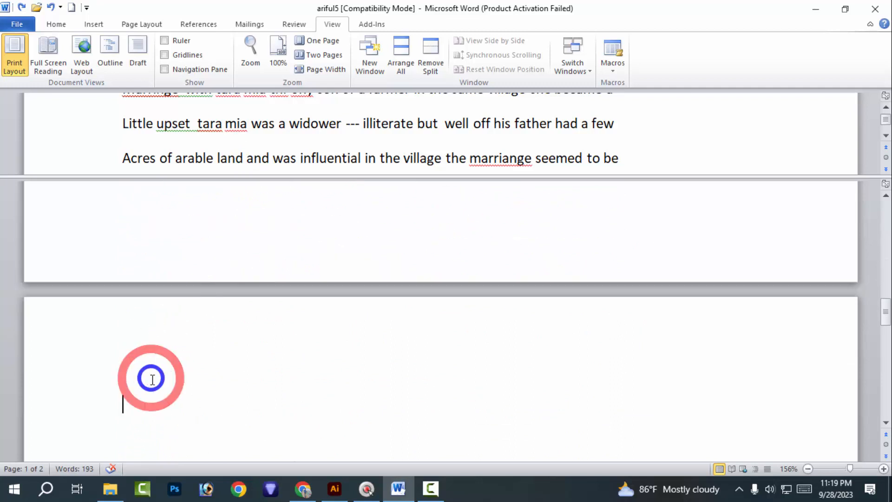
{"action": "type", "text": "6gy35g6h"}
{"action": "key", "text": "Return"}
{"action": "key", "text": "Return"}
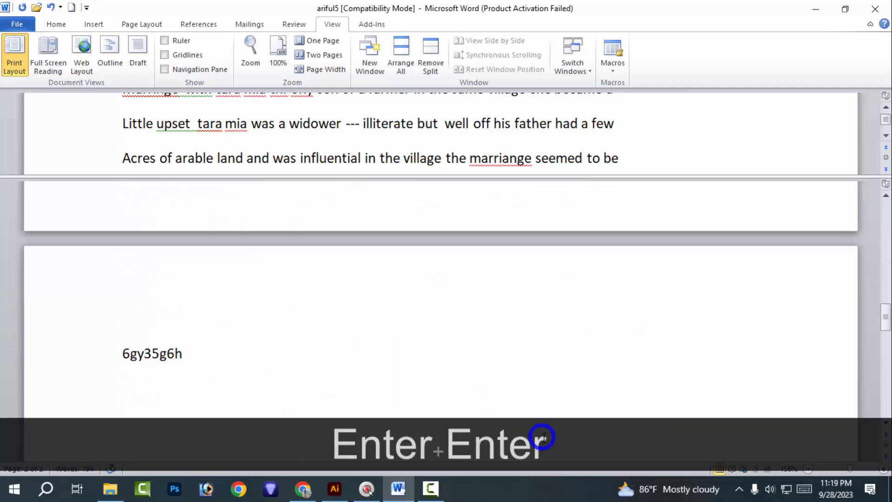
{"action": "type", "text": "ergret"}
Step: In the upper pane, append "fgnbgthn" to the "Vffgvgdvb" line and enter "gb" on a new line below it
{"action": "scroll", "coordinate": [432, 169], "scroll_direction": "down", "scroll_amount": 1}
{"action": "scroll", "coordinate": [431, 165], "scroll_direction": "down", "scroll_amount": 3}
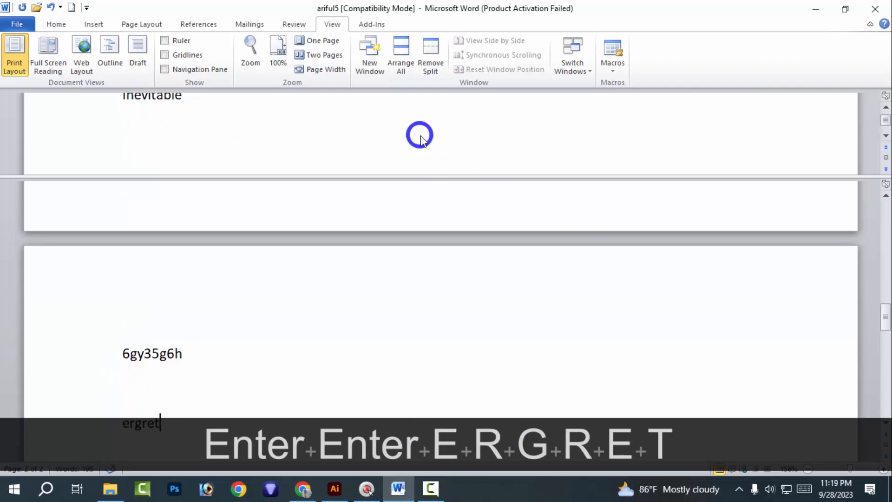
{"action": "left_click", "coordinate": [225, 153]}
{"action": "type", "text": "fgnbgthn"}
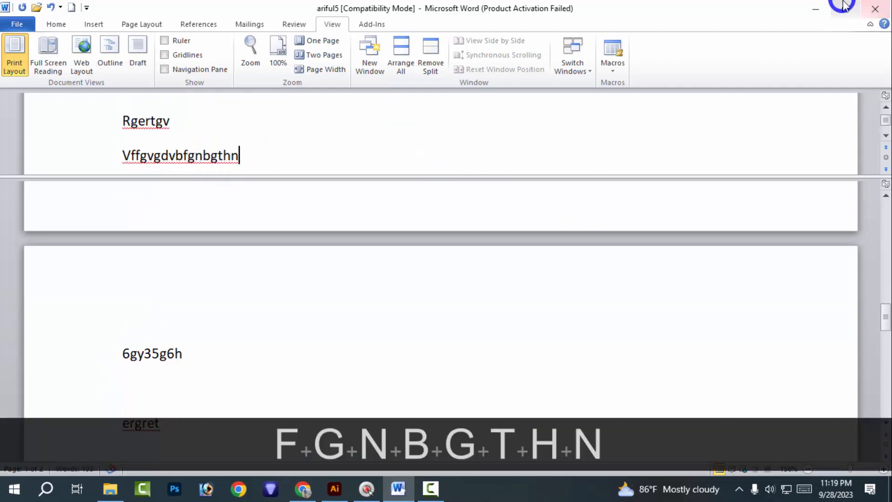
{"action": "key", "text": "Return"}
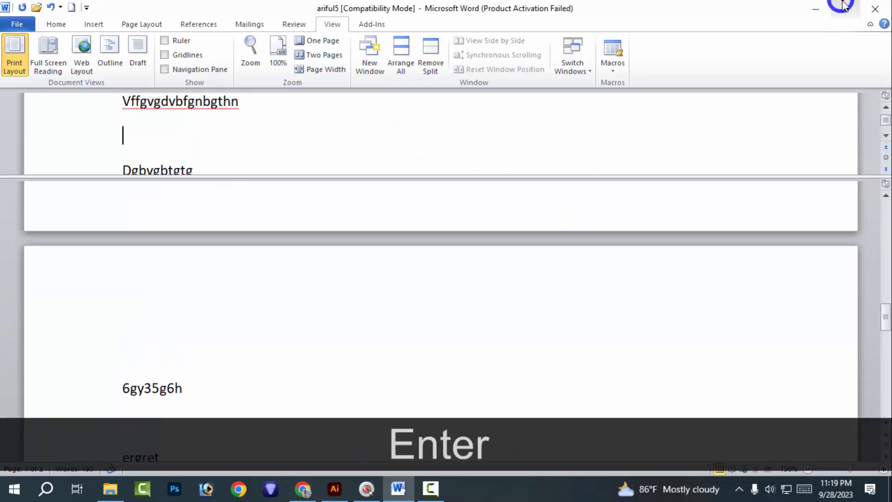
{"action": "type", "text": "gb"}
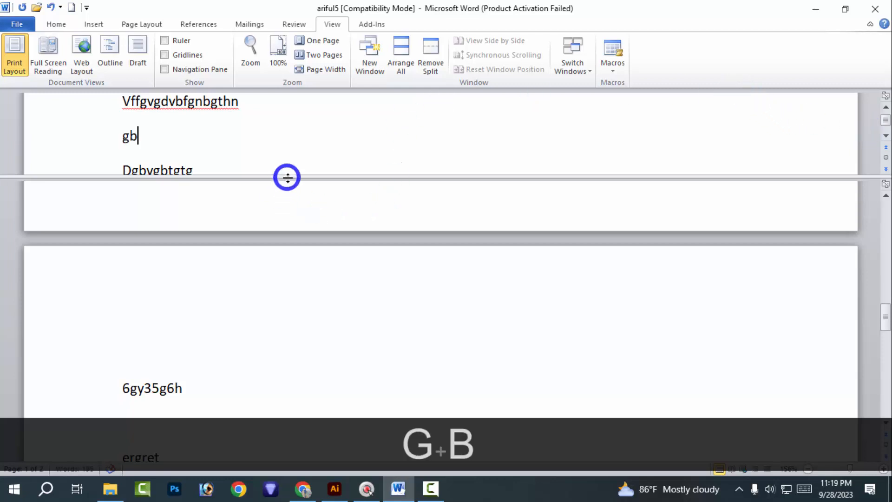
Step: Lower the split divider to enlarge the upper pane and bring the passage's opening lines into it
{"action": "left_click_drag", "start_coordinate": [287, 178], "coordinate": [293, 208]}
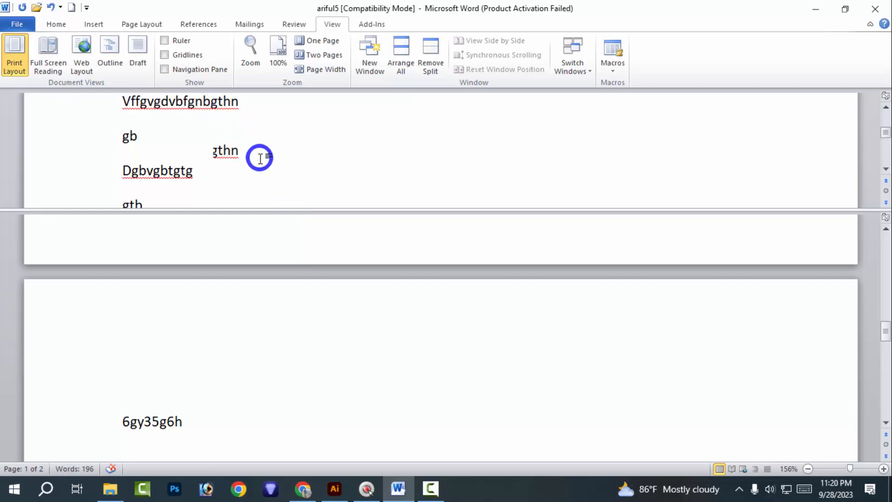
{"action": "scroll", "coordinate": [260, 159], "scroll_direction": "up", "scroll_amount": 10}
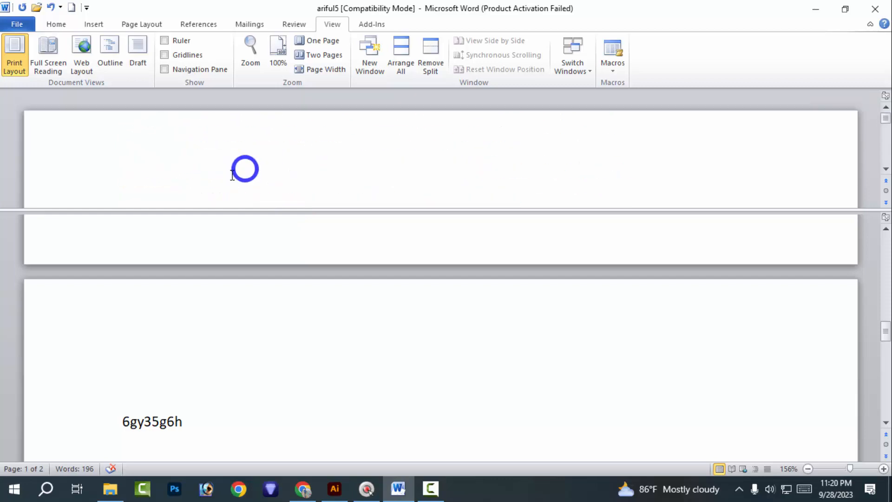
{"action": "scroll", "coordinate": [232, 176], "scroll_direction": "down", "scroll_amount": 3}
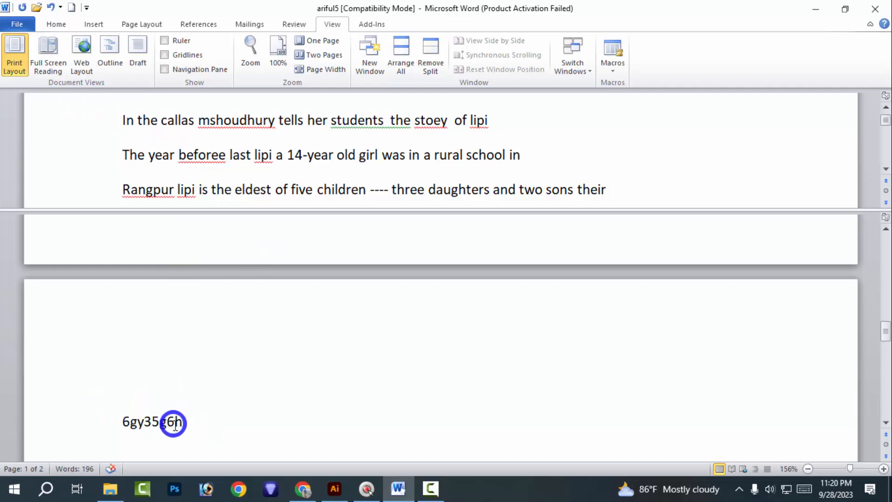
Step: Replace "6gy35g6h" in the lower pane with a copy of the passage's first three lines, "In the callas" to "two sons their"
{"action": "left_click_drag", "start_coordinate": [162, 416], "coordinate": [90, 398]}
{"action": "key", "text": "BackSpace"}
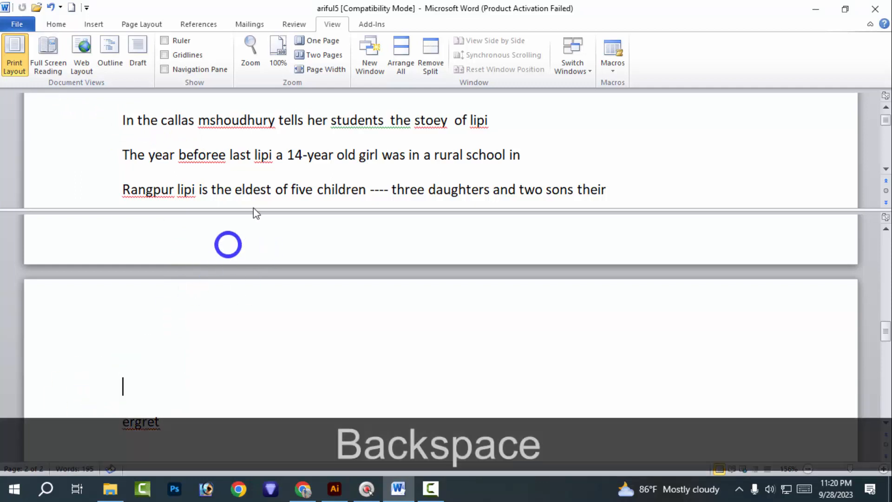
{"action": "type", "text": "In the callas mshoudhury tells her students  the stoey  of lipi The year beforee last lipi a 14-year old girl was in a rural school in Rangpur lipi is the eldest of five children ---- three daughters and two sons their"}
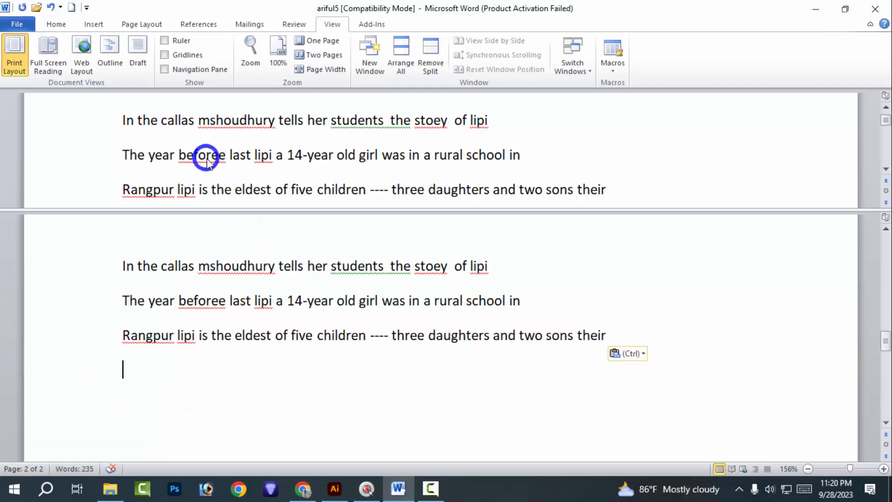
{"action": "left_click", "coordinate": [123, 123]}
{"action": "left_click", "coordinate": [648, 219]}
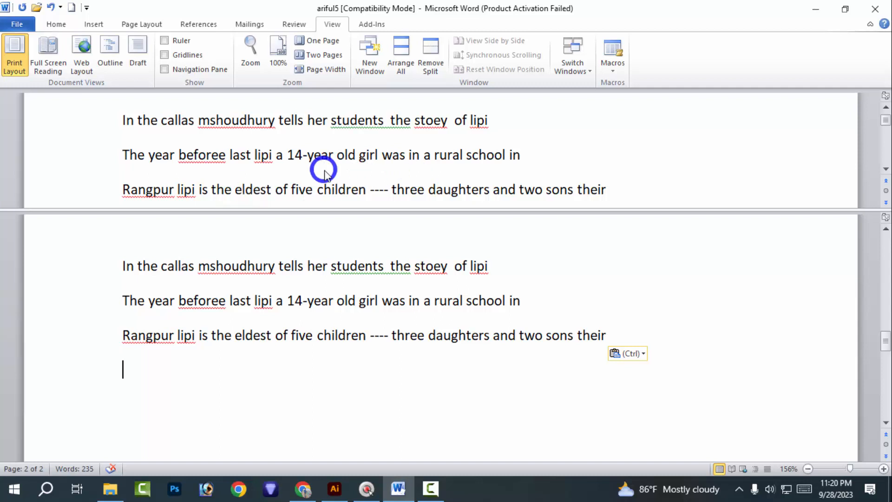
Step: Copy the three lines from "Father is a day labourer" to "could earn" in the upper pane and paste them below the copied lines
{"action": "scroll", "coordinate": [302, 165], "scroll_direction": "down", "scroll_amount": 1}
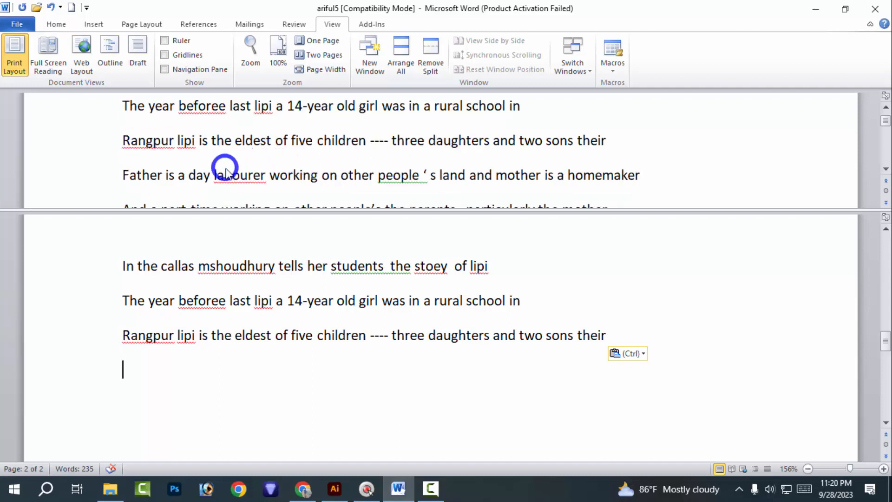
{"action": "scroll", "coordinate": [234, 172], "scroll_direction": "down", "scroll_amount": 1}
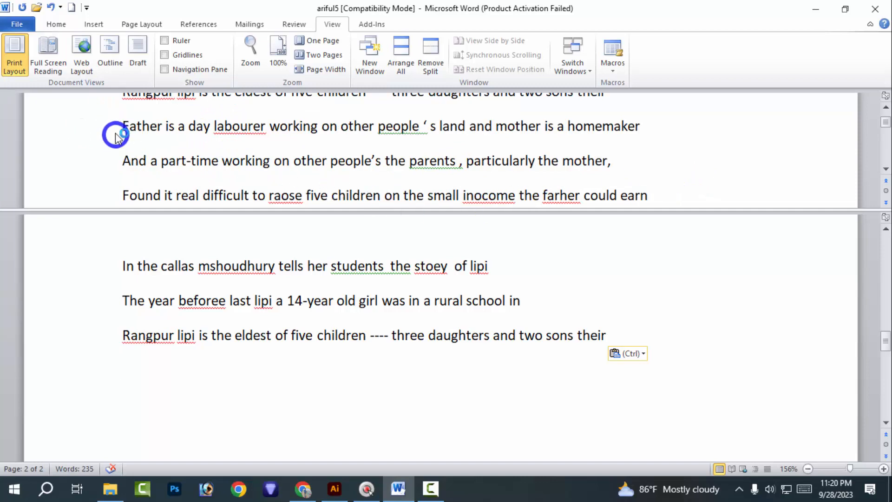
{"action": "type", "text": "Father is a day labourer working on other people ' s land and mother is a homemaker And a part-time working on other people’s the parents , particularly the mother, Found it real difficult to raose five children on the small inocome the farher could earn"}
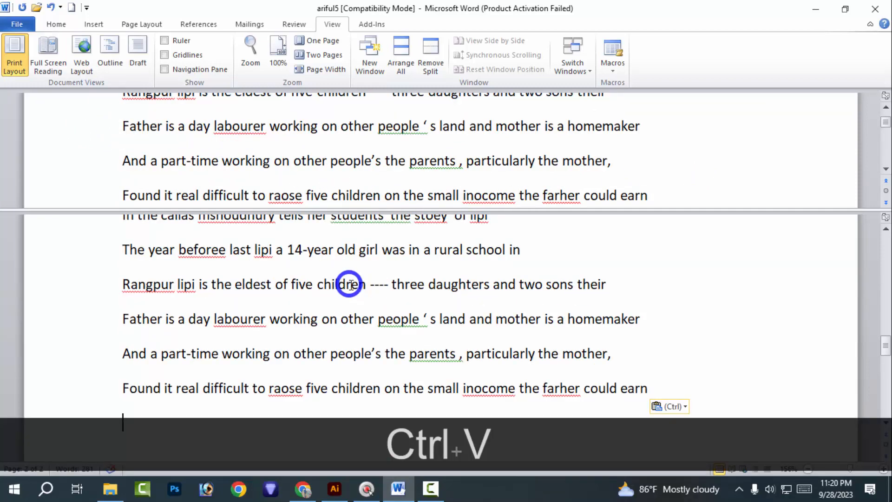
Step: Look through both panes and enter "rtgf" in the lower pane on the line below the copied "could earn" line
{"action": "scroll", "coordinate": [266, 372], "scroll_direction": "down", "scroll_amount": 1}
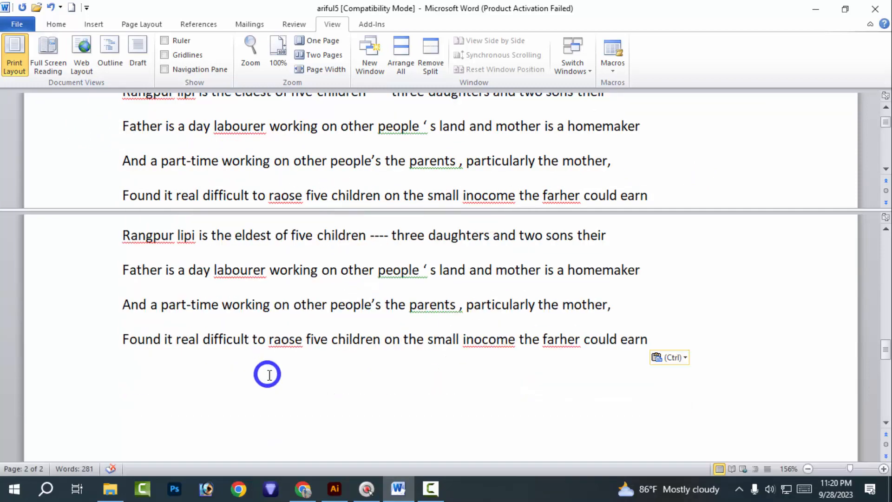
{"action": "scroll", "coordinate": [267, 371], "scroll_direction": "up", "scroll_amount": 3}
{"action": "scroll", "coordinate": [332, 155], "scroll_direction": "down", "scroll_amount": 2}
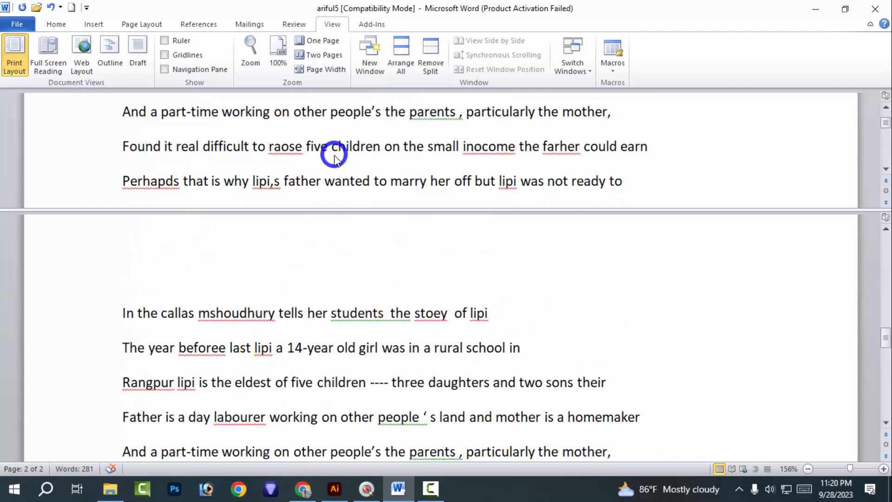
{"action": "scroll", "coordinate": [330, 155], "scroll_direction": "up", "scroll_amount": 2}
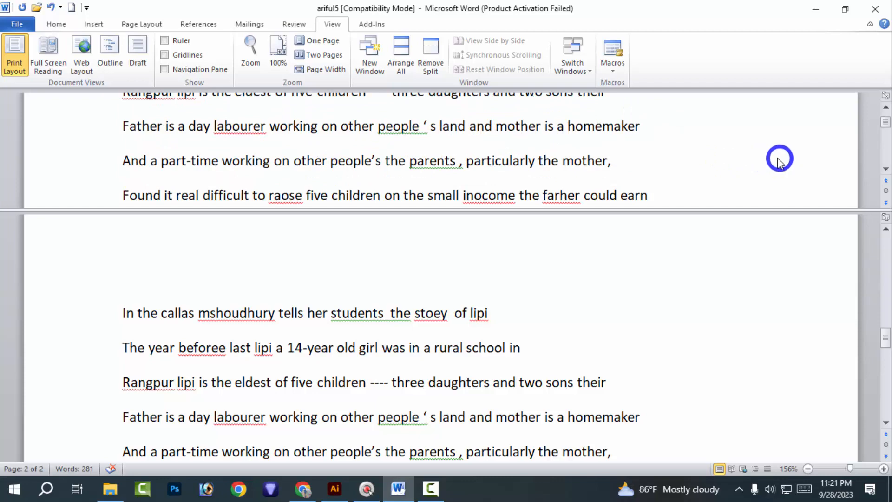
{"action": "scroll", "coordinate": [588, 151], "scroll_direction": "down", "scroll_amount": 10}
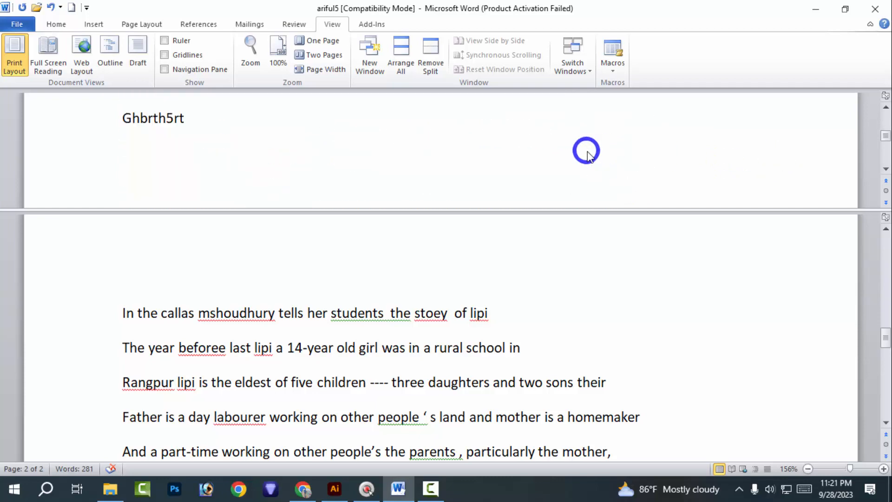
{"action": "scroll", "coordinate": [589, 153], "scroll_direction": "up", "scroll_amount": 3}
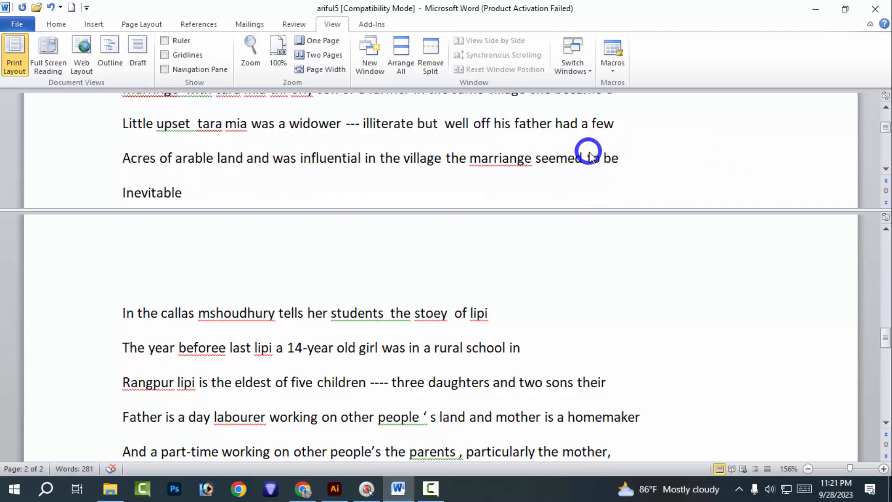
{"action": "scroll", "coordinate": [588, 151], "scroll_direction": "up", "scroll_amount": 5}
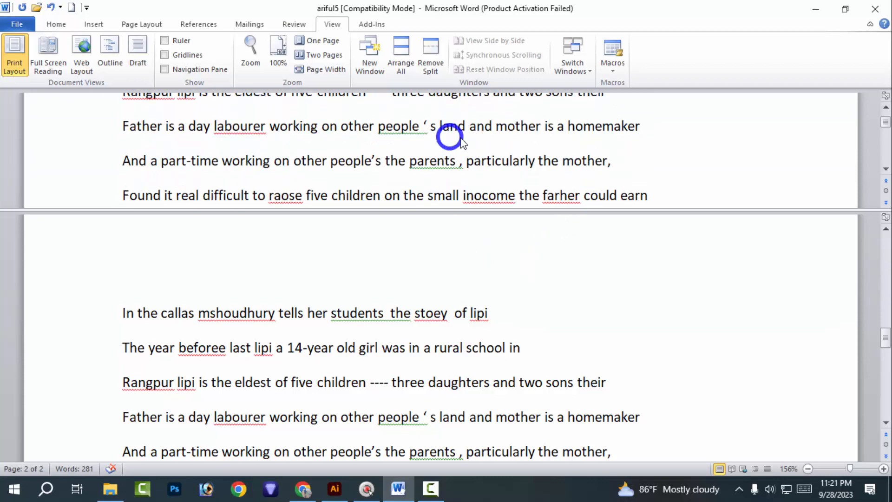
{"action": "key", "text": "ctrl+v"}
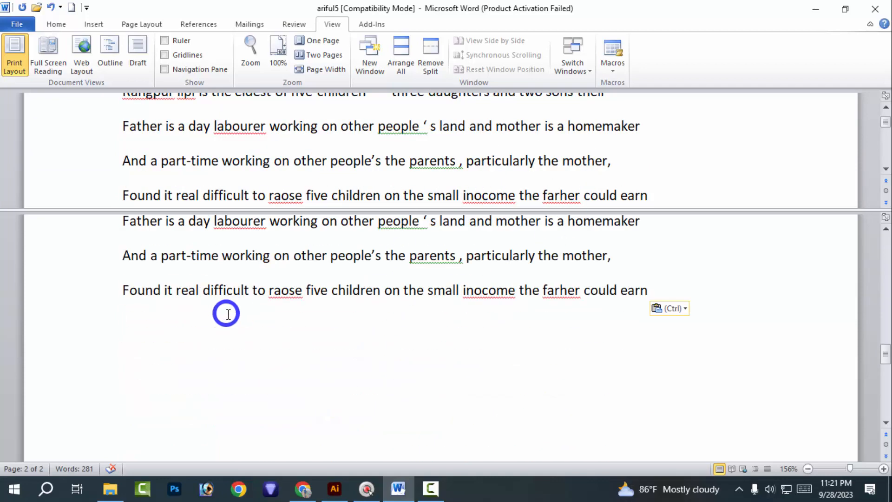
{"action": "type", "text": "rtgf"}
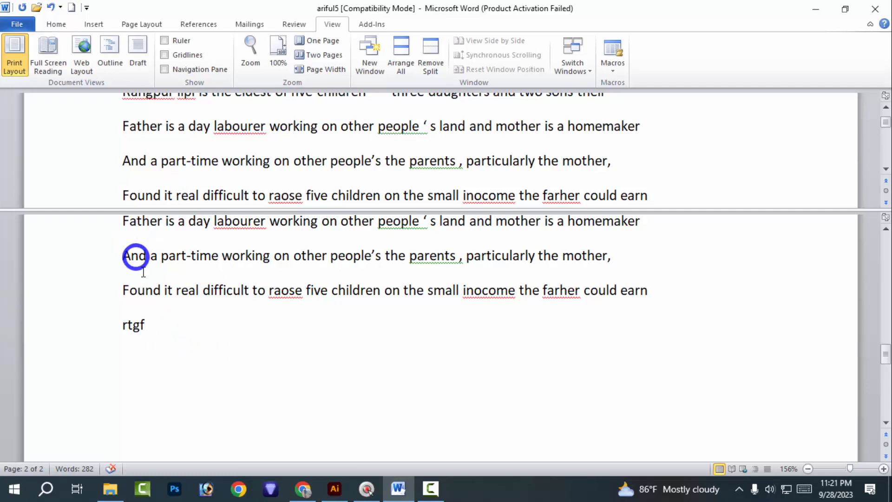
Step: Select the three lines from "Father is a day labourer" to "could earn" in the upper pane and clear the selection
{"action": "triple_click", "coordinate": [255, 169]}
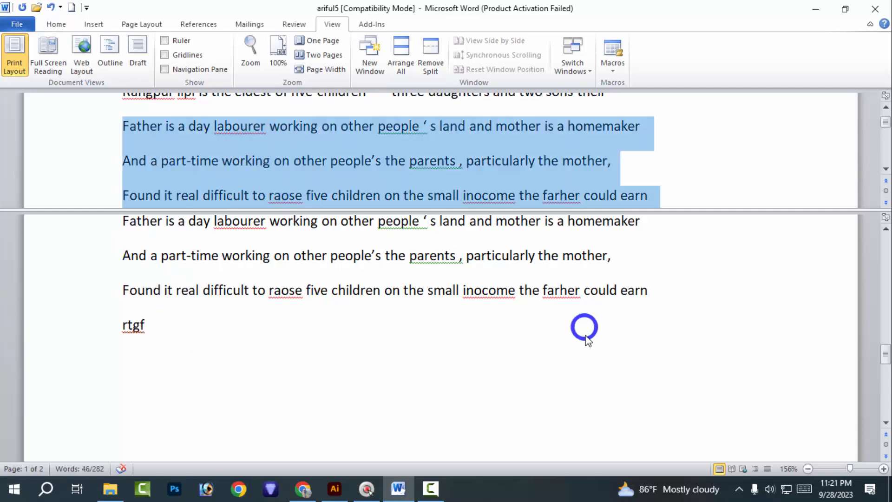
{"action": "left_click", "coordinate": [586, 340]}
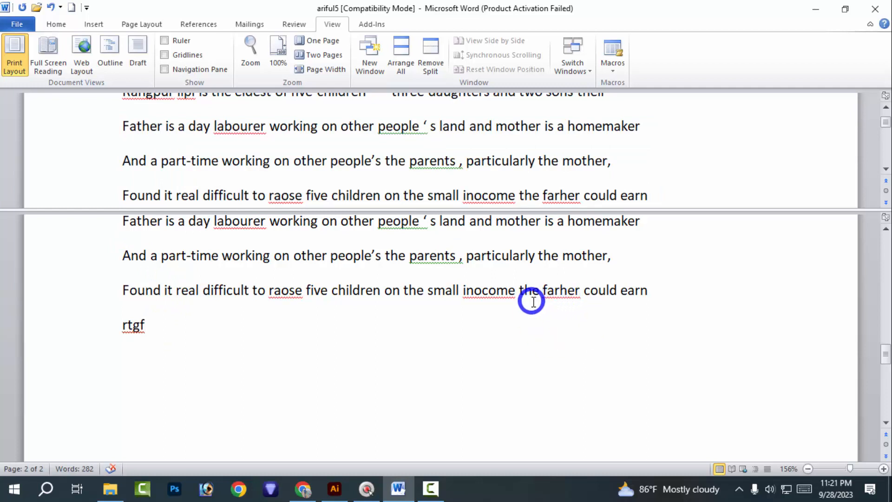
{"action": "triple_click", "coordinate": [361, 195]}
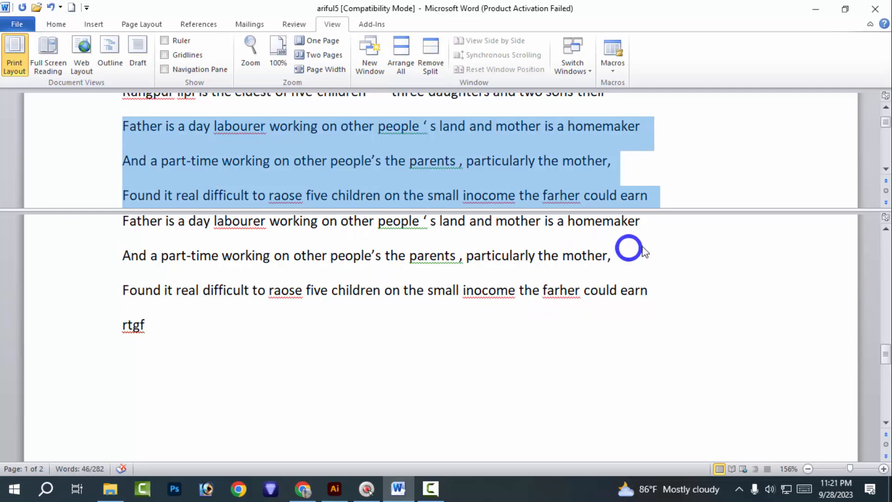
{"action": "left_click", "coordinate": [753, 225]}
Step: Raise the split divider to just below the "Father is a day labourer" line, enlarging the lower pane
{"action": "left_click_drag", "start_coordinate": [757, 209], "coordinate": [770, 145]}
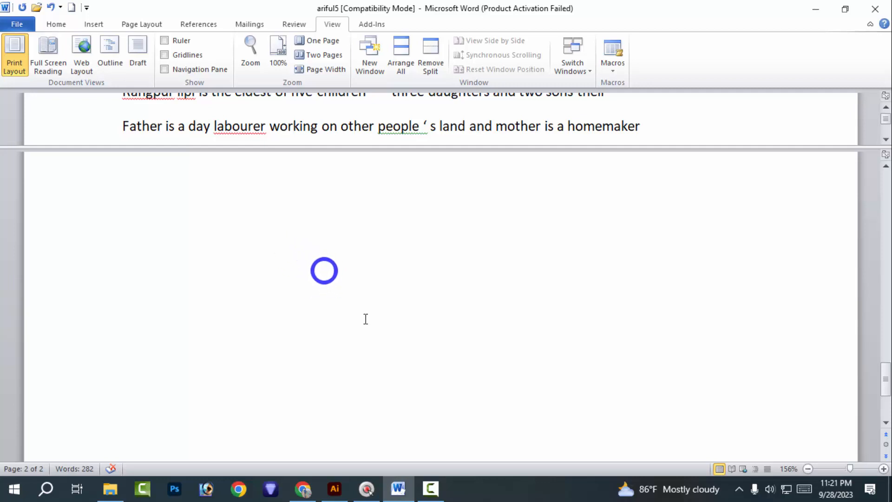
{"action": "left_click", "coordinate": [432, 486]}
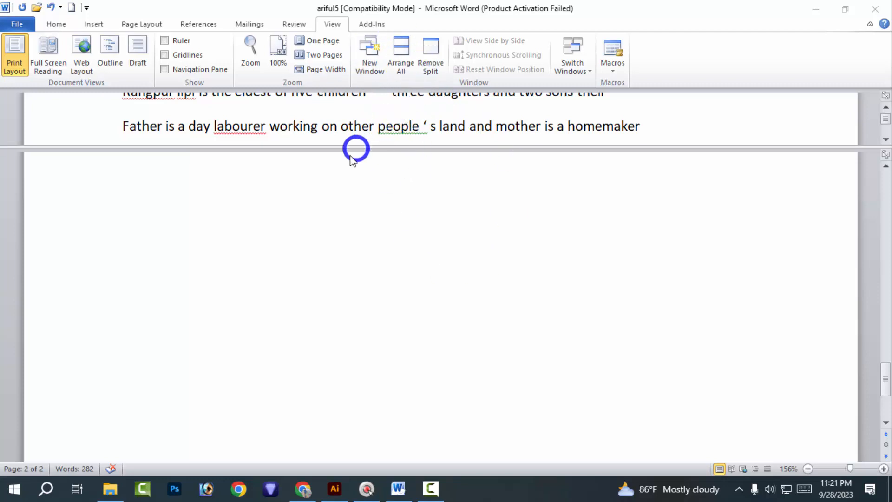
{"action": "scroll", "coordinate": [404, 228], "scroll_direction": "up", "scroll_amount": 4}
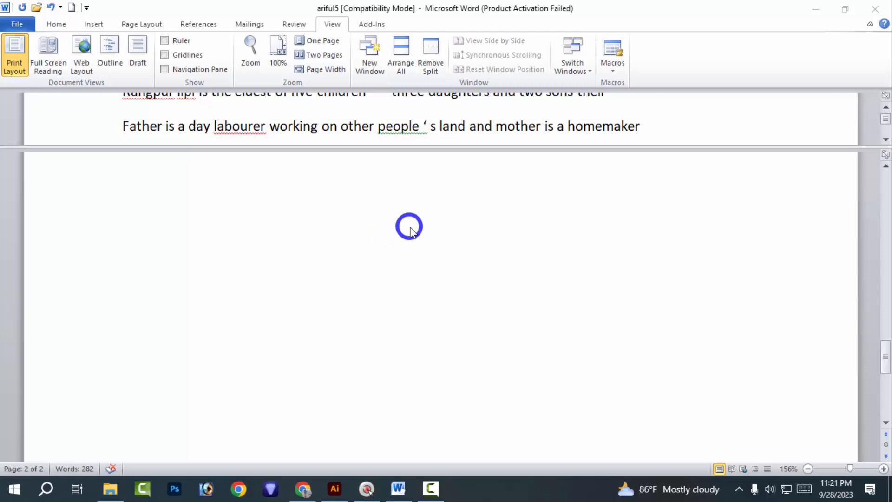